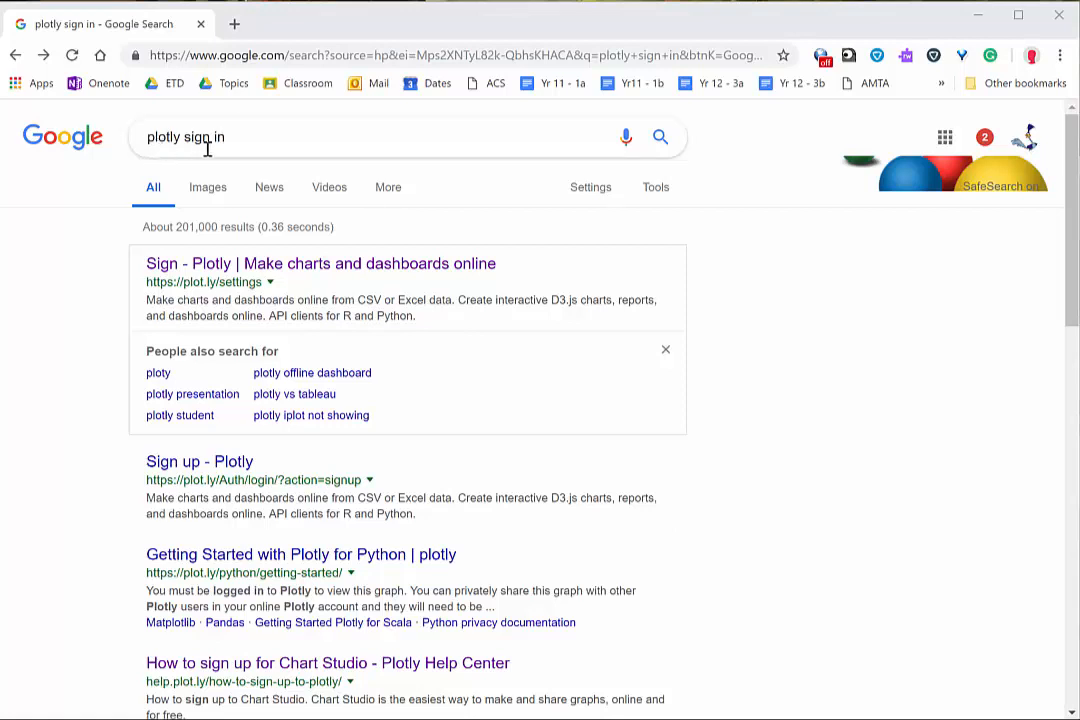
Step: Open the Plotly sign-in page from the search results and log in with the Google account
{"action": "left_click", "coordinate": [190, 266]}
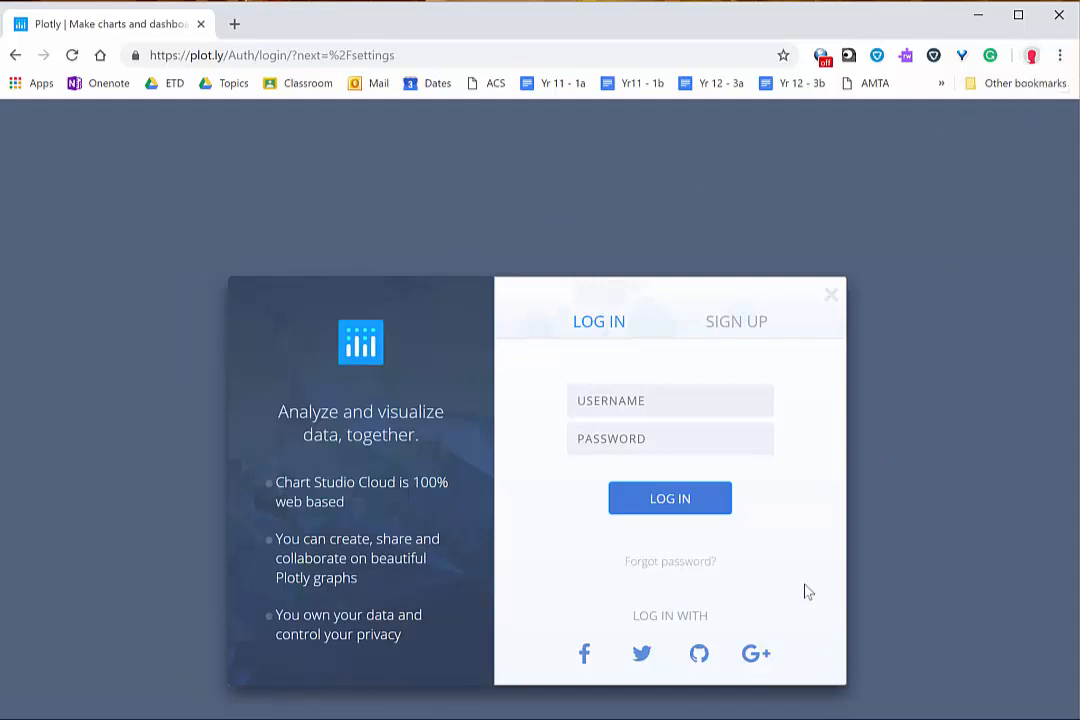
{"action": "left_click", "coordinate": [758, 656]}
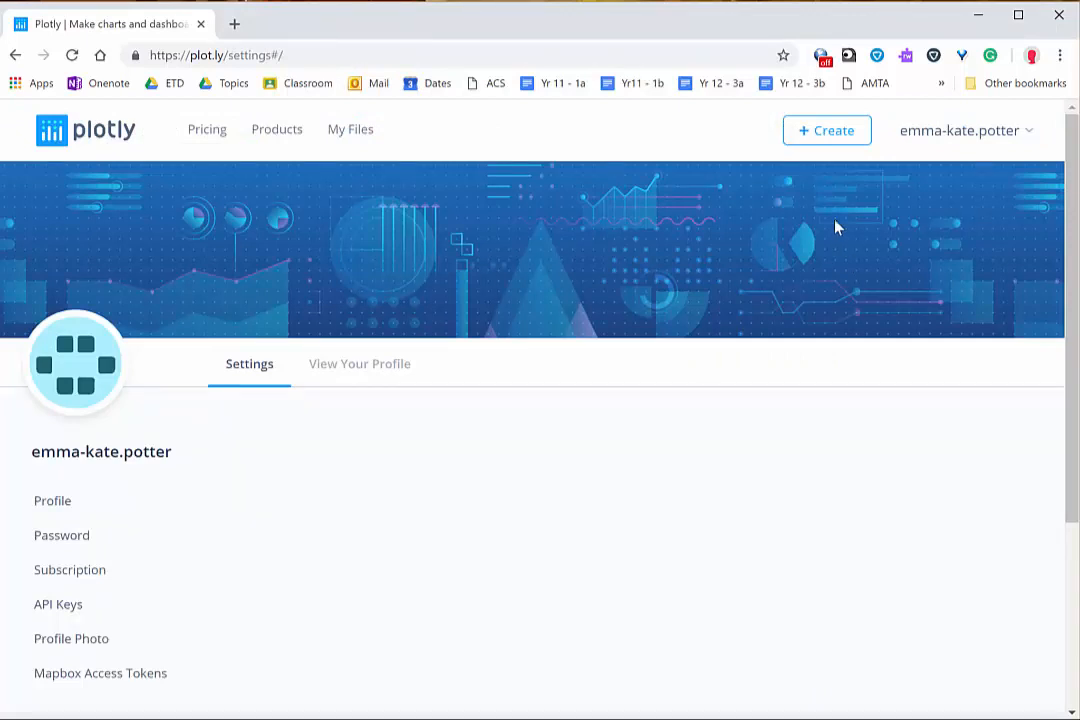
Step: Create a new chart and paste the copied four-column data set into the first columns of its grid
{"action": "left_click", "coordinate": [830, 135]}
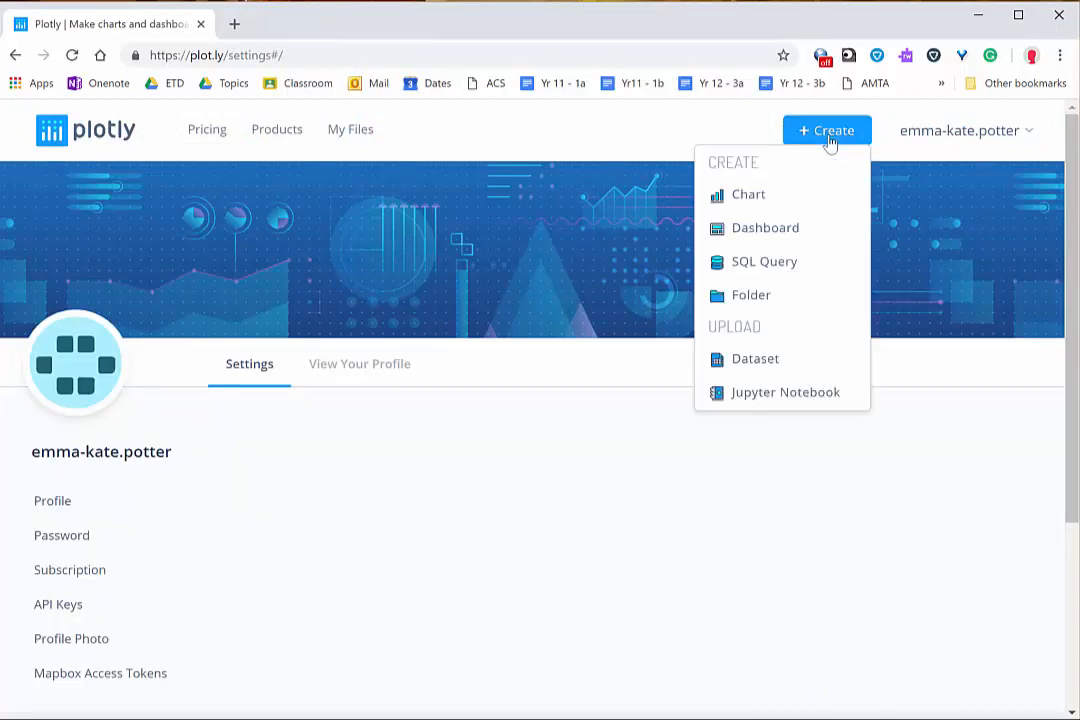
{"action": "left_click", "coordinate": [756, 200]}
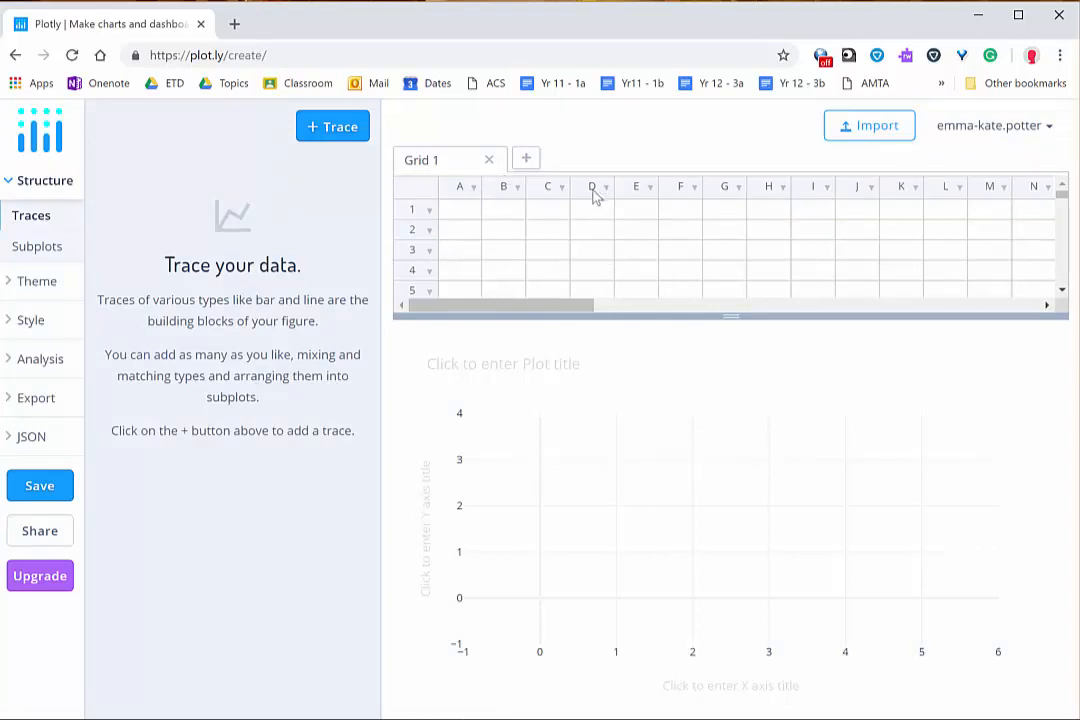
{"action": "type", "text": "1.0\t0.1\t2.0\t0.1 2.0\t0.1\t3.1\t0.2 3.0\t0.1\t4.9\t0.3 4.0\t0.1\t5.2\t0.3 5.0\t0.1\t5.7\t0.4"}
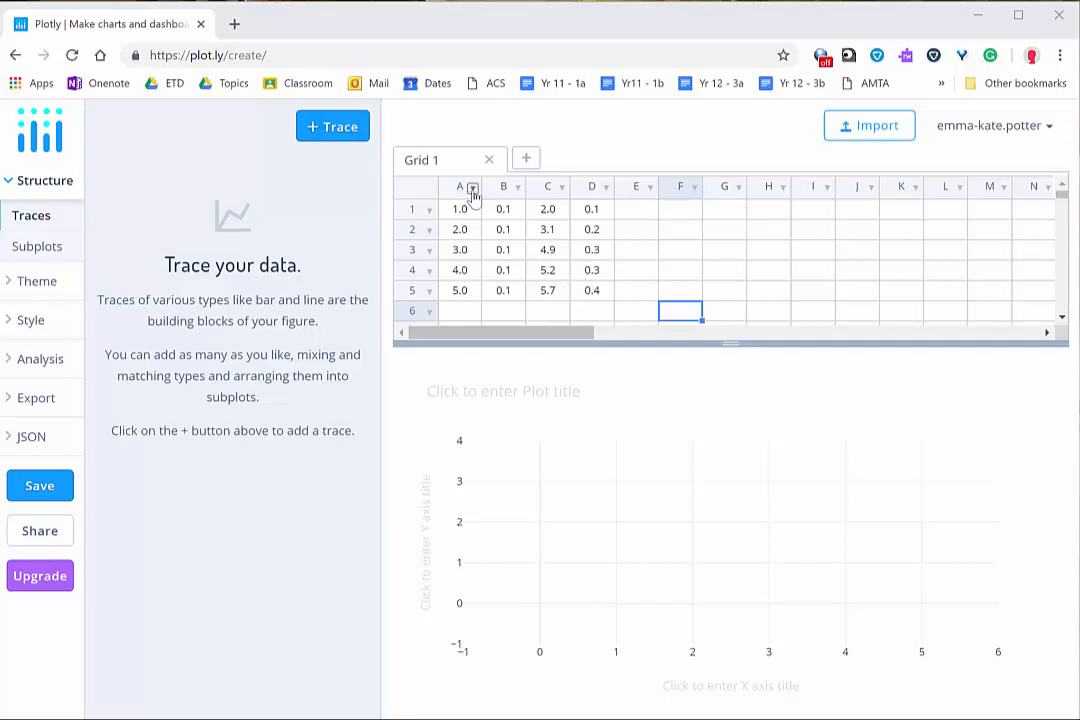
Step: Rename the header of column A to "speed (m/s)"
{"action": "left_click", "coordinate": [472, 188]}
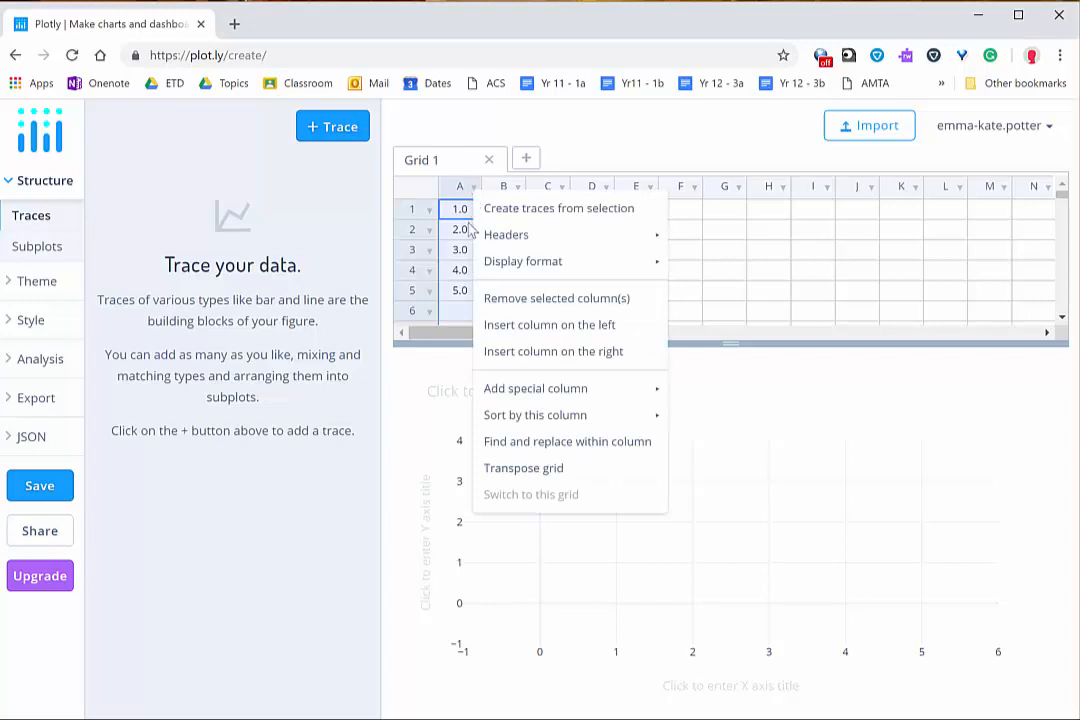
{"action": "mouse_move", "coordinate": [488, 265]}
{"action": "mouse_move", "coordinate": [518, 238]}
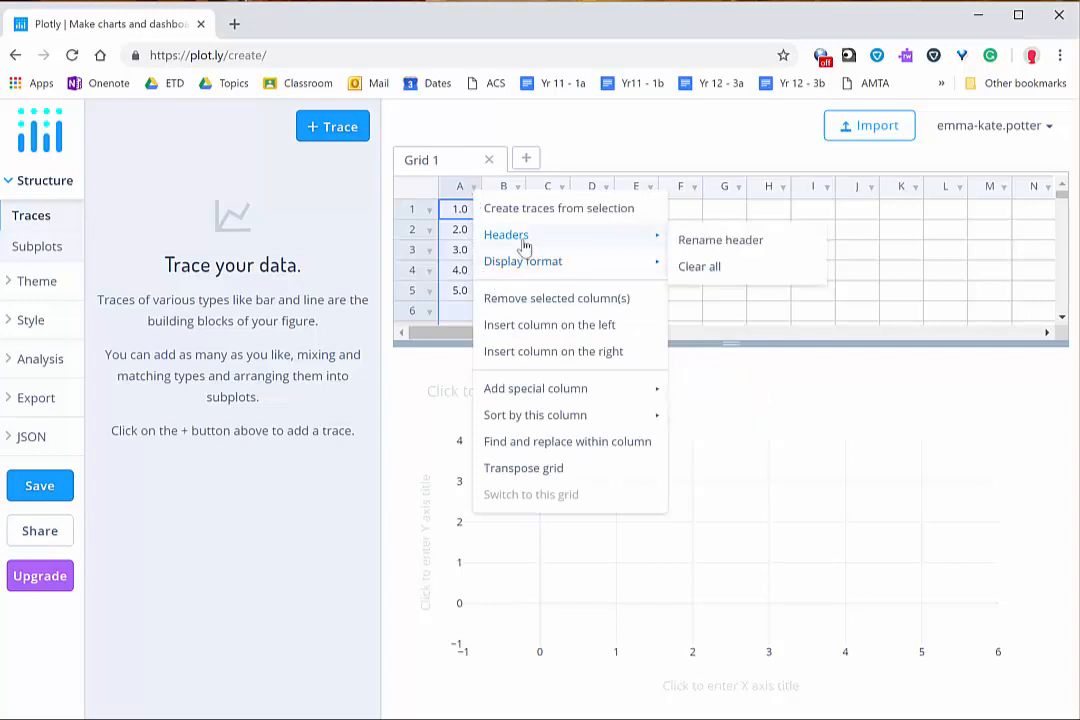
{"action": "left_click", "coordinate": [720, 242]}
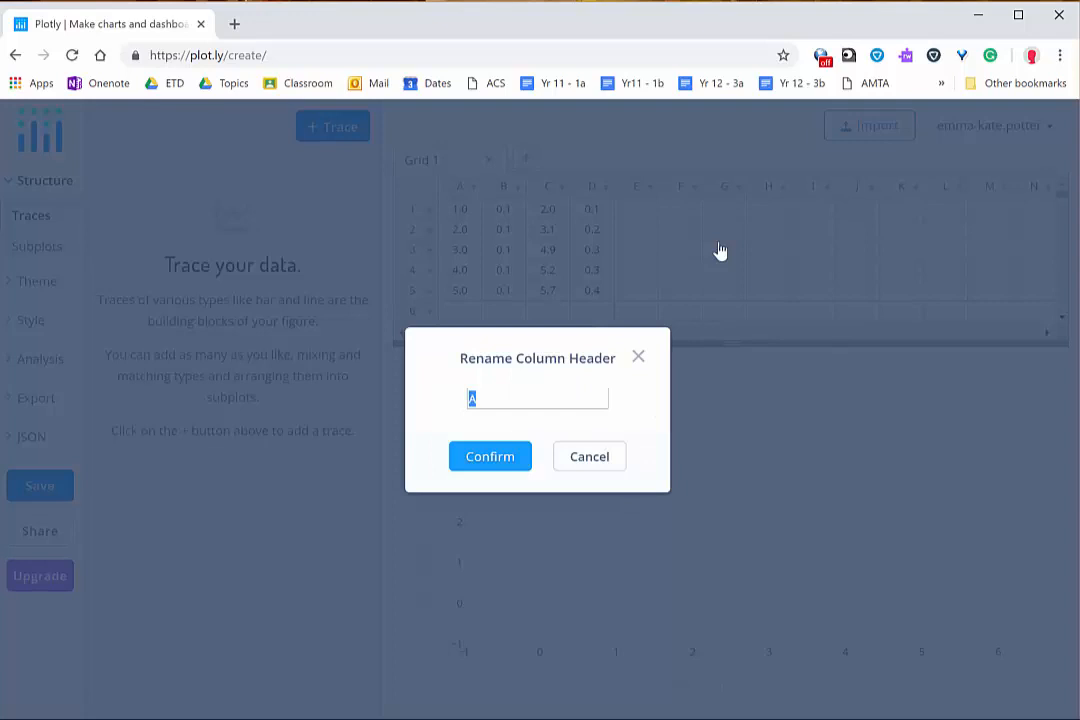
{"action": "type", "text": "speed (m/s)"}
{"action": "left_click", "coordinate": [489, 458]}
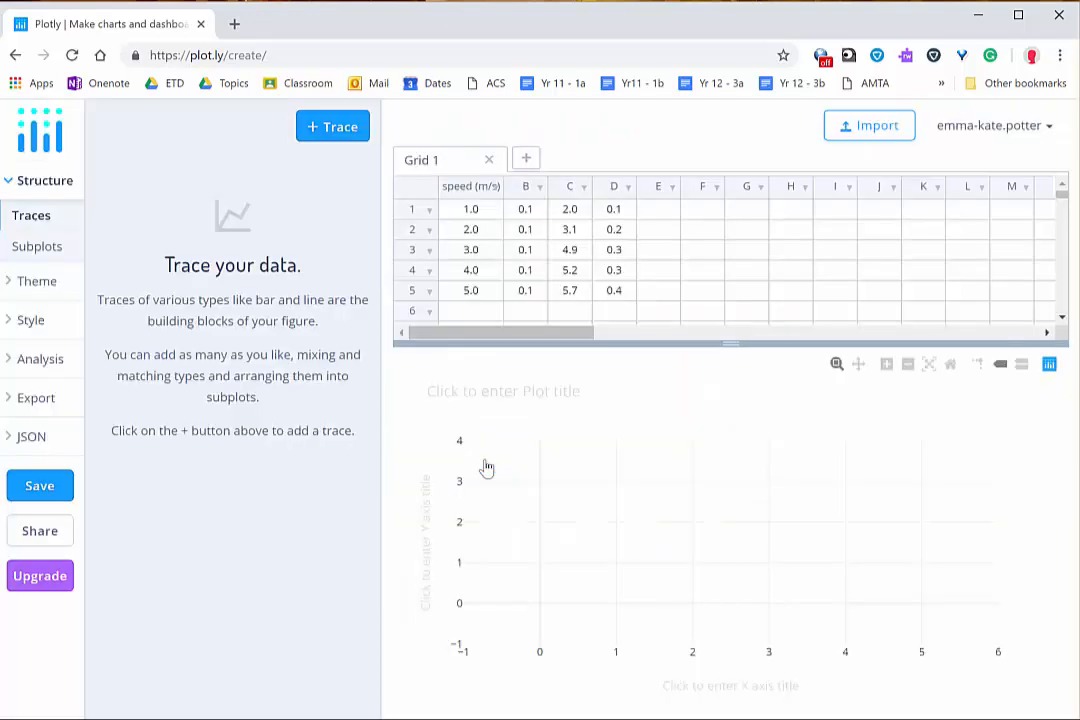
Step: Rename the header of column C to "stopping dist (m)"
{"action": "left_click", "coordinate": [583, 188]}
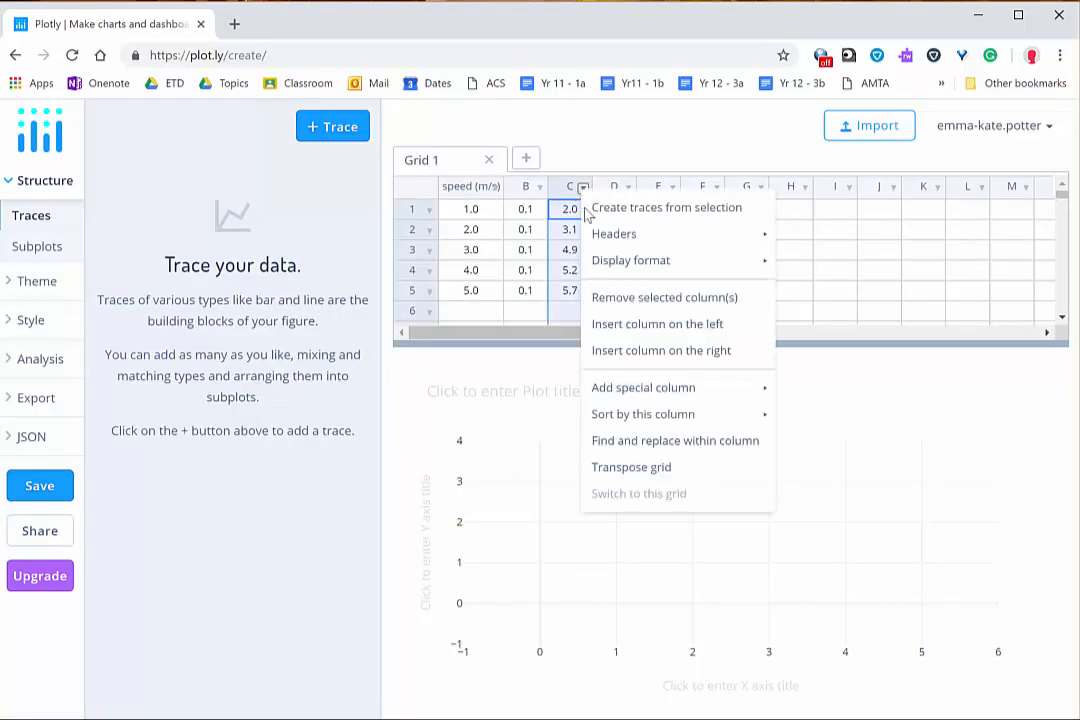
{"action": "mouse_move", "coordinate": [634, 237]}
{"action": "left_click", "coordinate": [809, 241]}
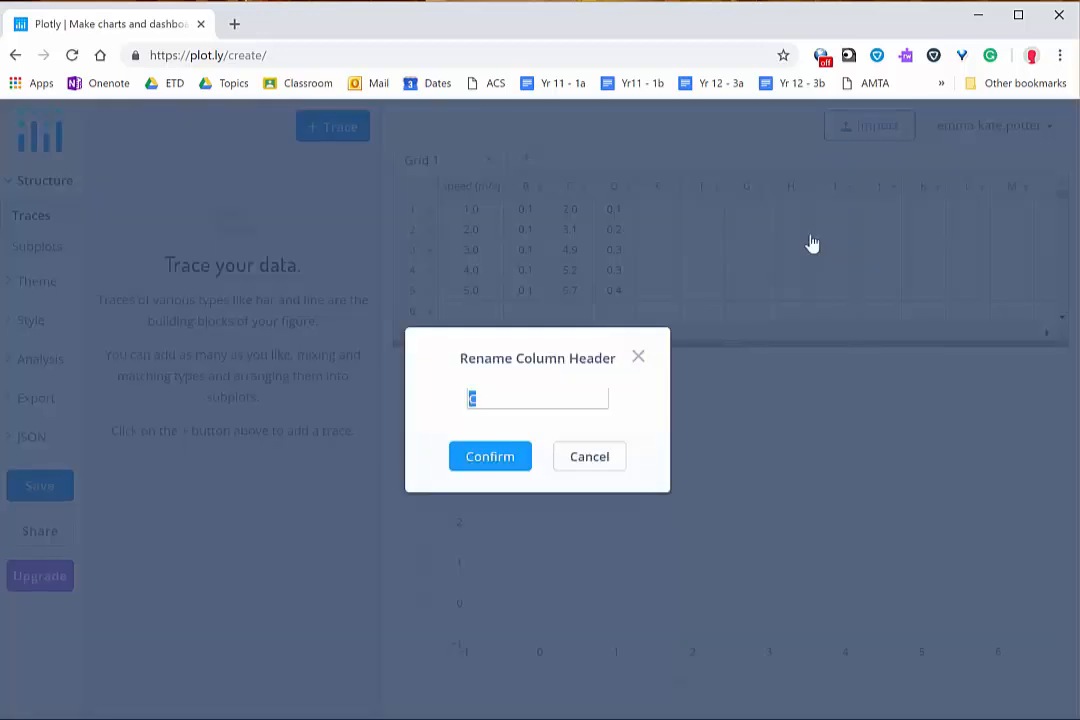
{"action": "type", "text": "stopping dist (m)"}
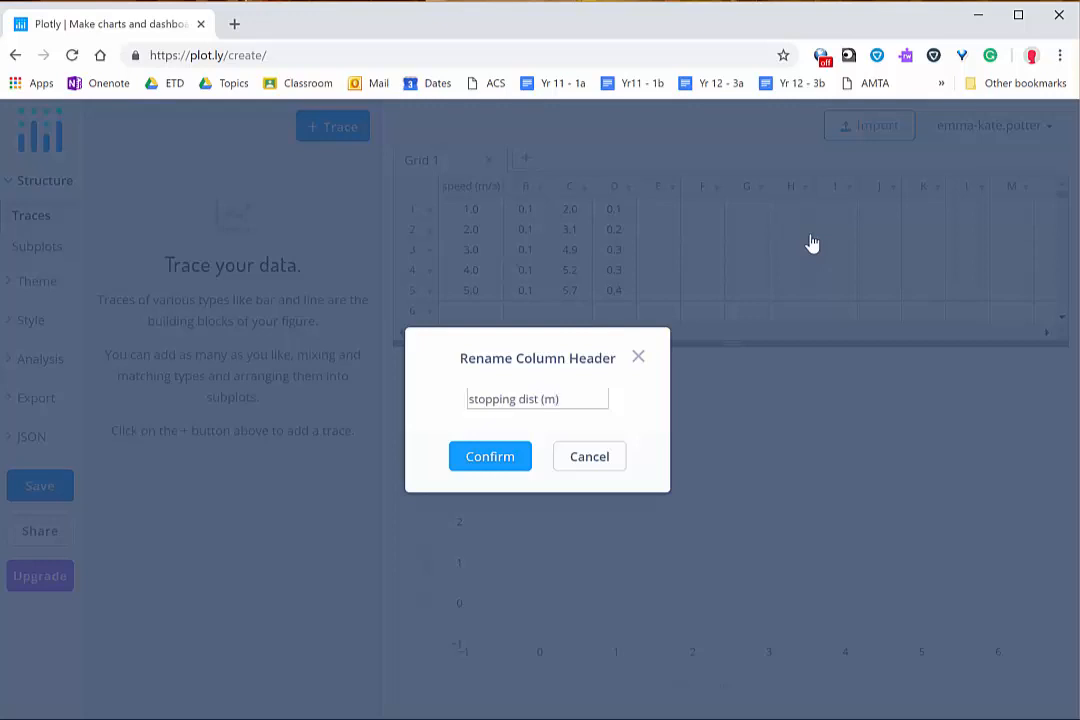
{"action": "left_click", "coordinate": [504, 462]}
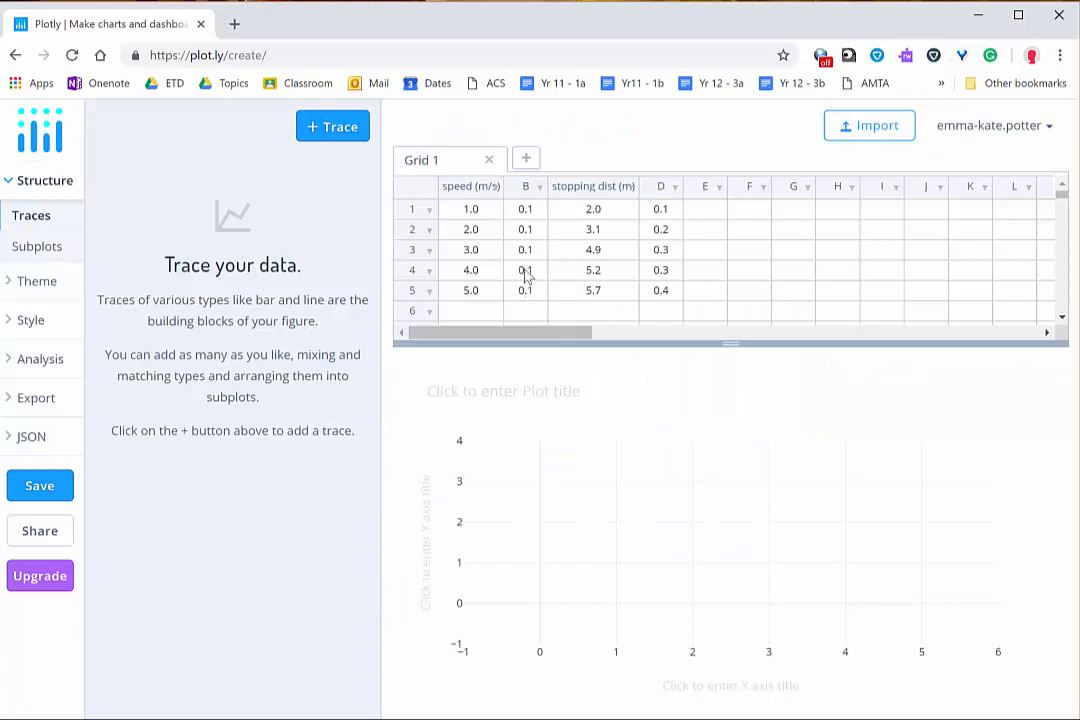
Step: Rename the header of column B to "unc speed"
{"action": "left_click", "coordinate": [539, 189]}
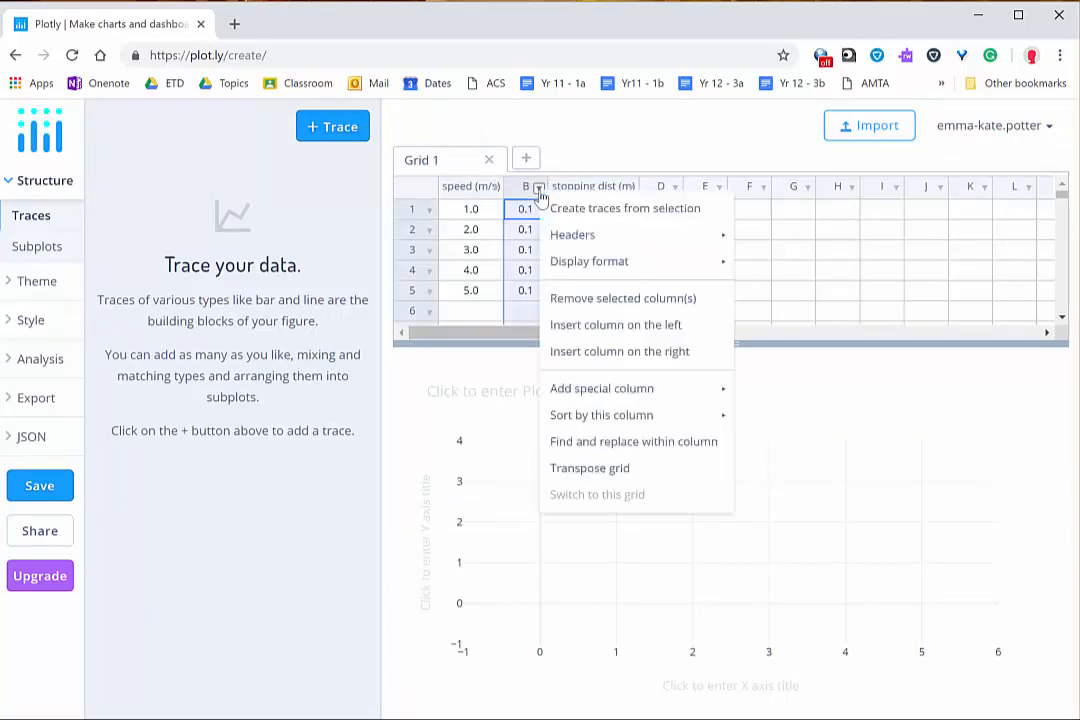
{"action": "mouse_move", "coordinate": [634, 246]}
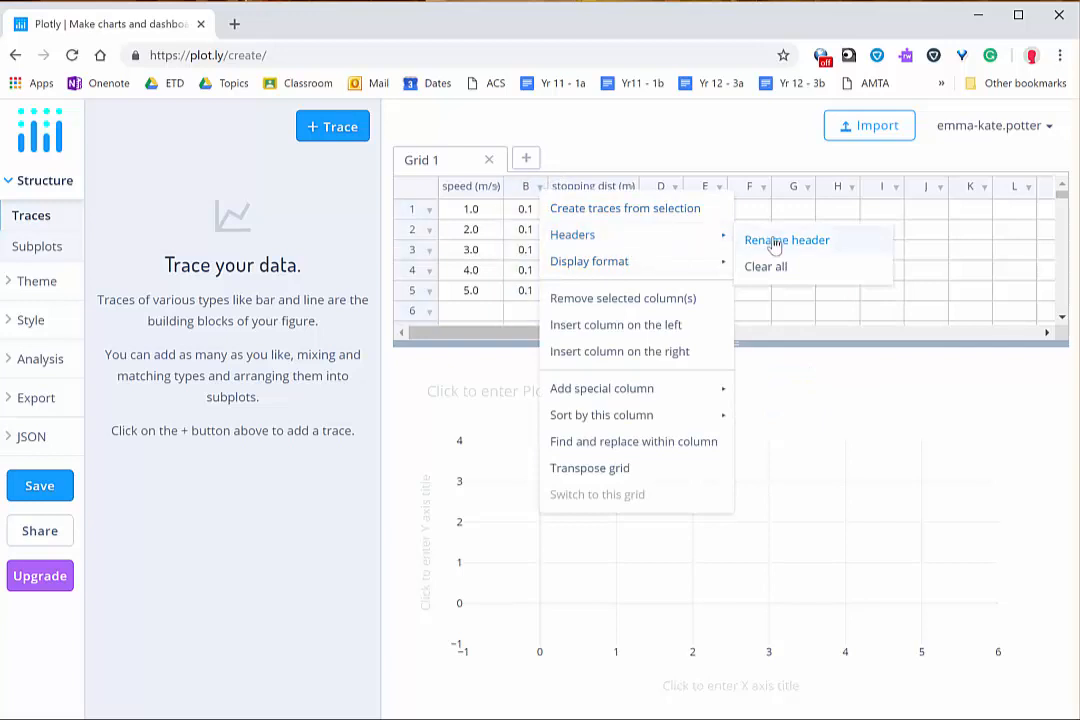
{"action": "left_click", "coordinate": [773, 243]}
{"action": "type", "text": "unc speed"}
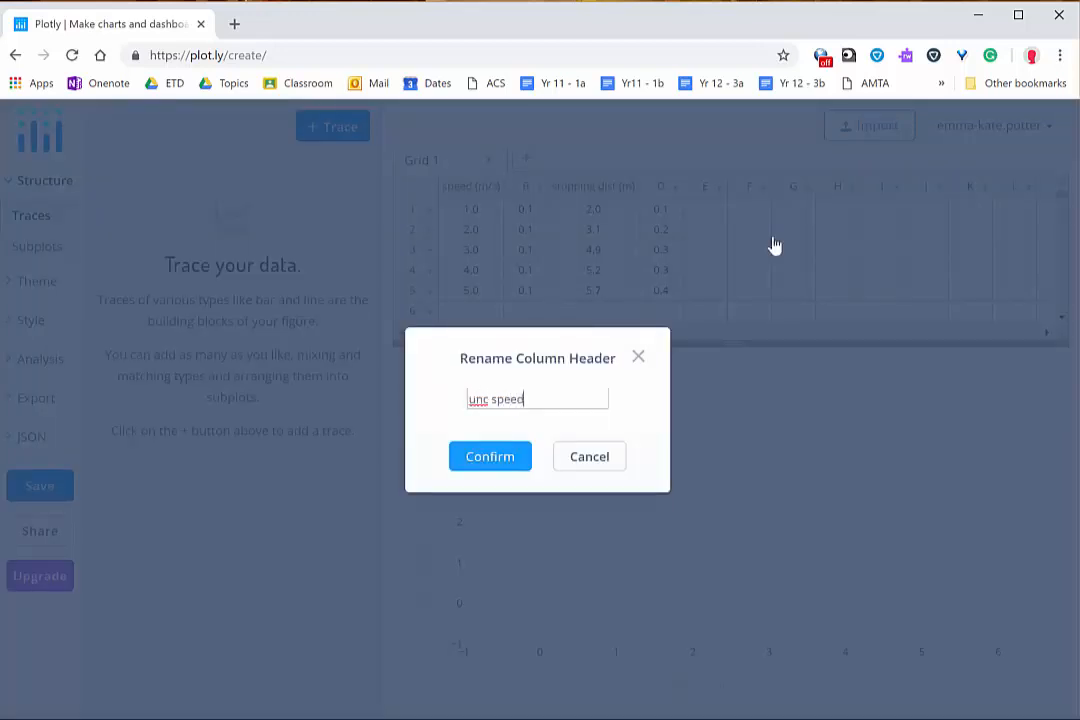
{"action": "left_click", "coordinate": [503, 458]}
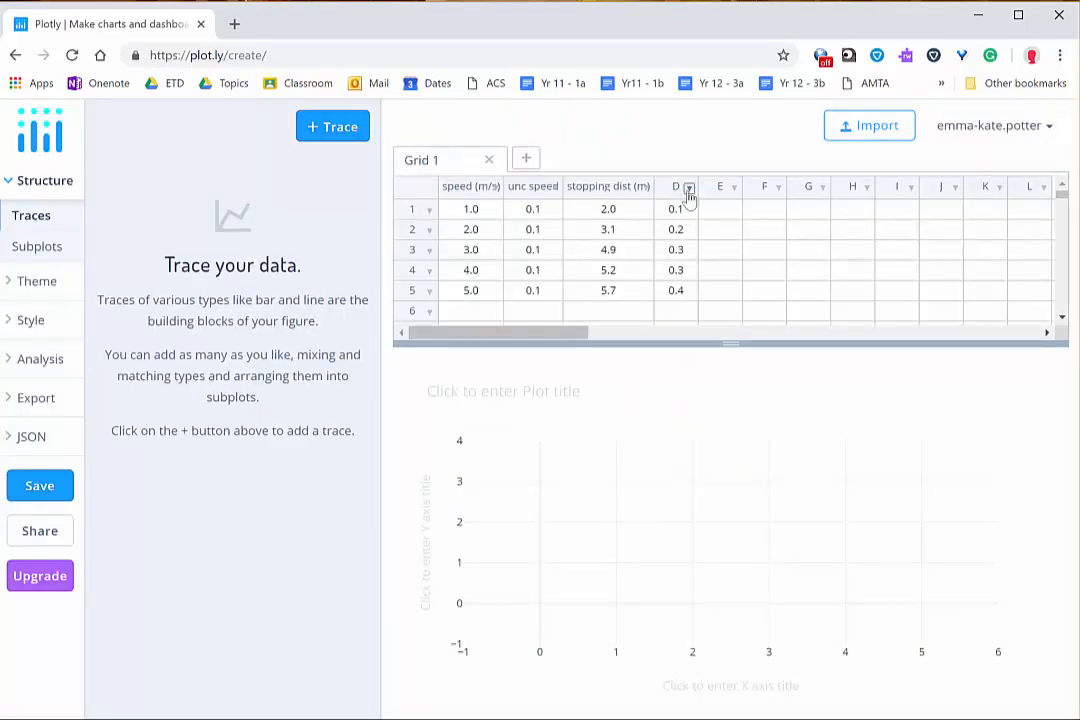
Step: Rename the header of column D to "unc stop dist"
{"action": "left_click", "coordinate": [689, 188]}
{"action": "mouse_move", "coordinate": [779, 237]}
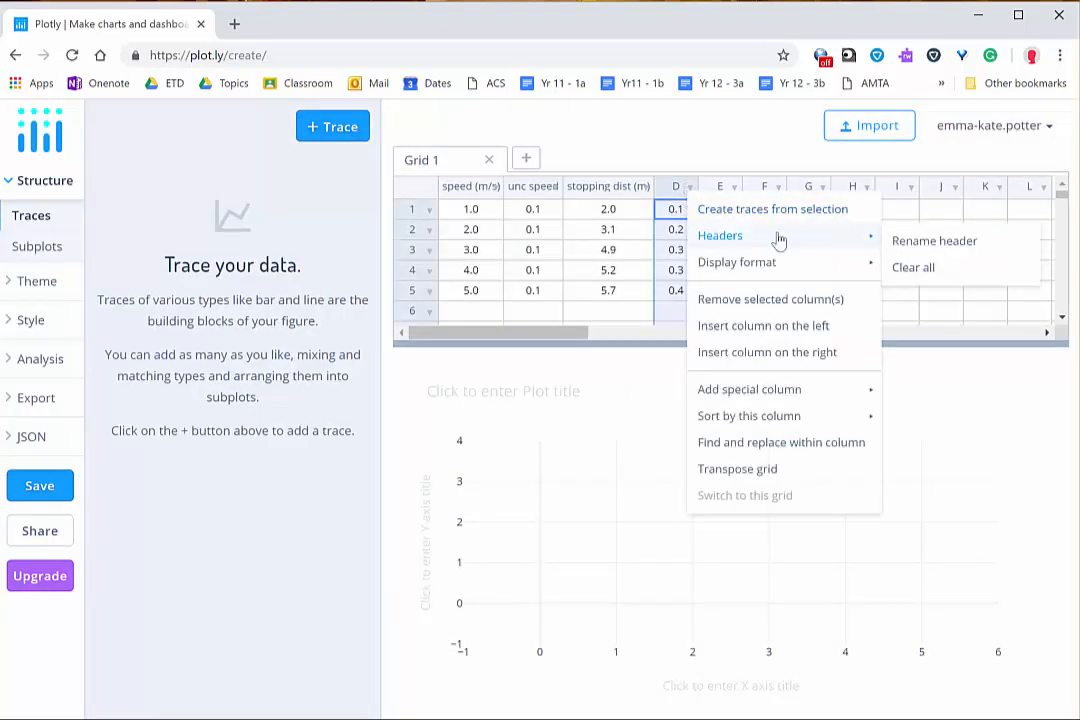
{"action": "left_click", "coordinate": [926, 248]}
{"action": "key", "text": "ctrl+a"}
{"action": "type", "text": "unc"}
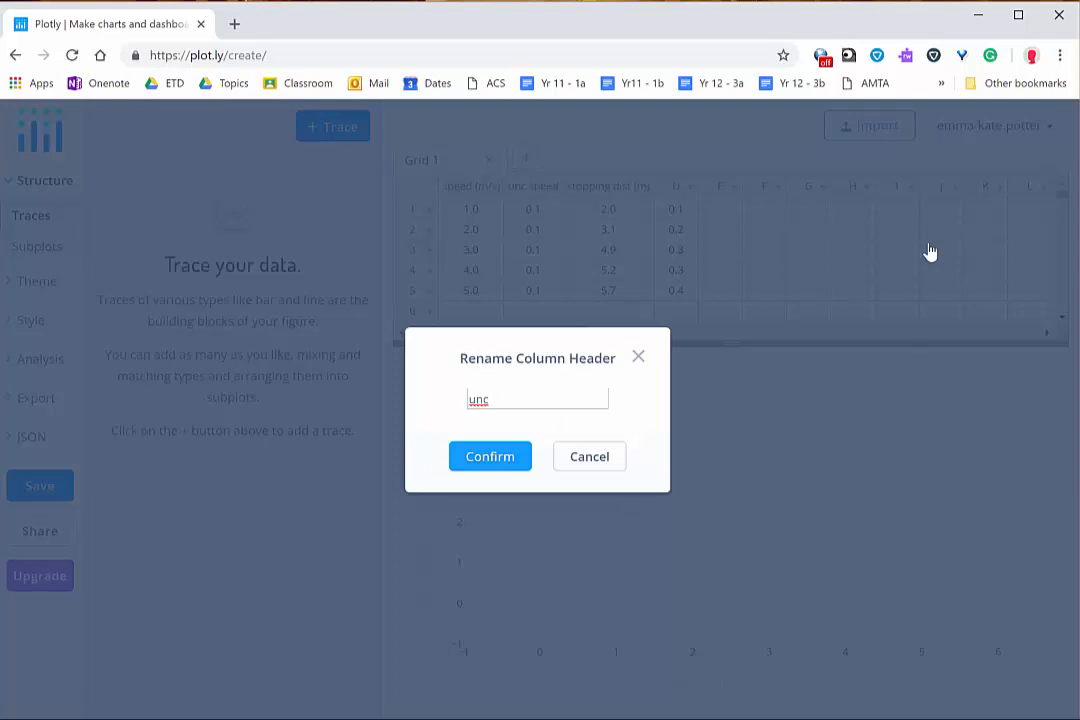
{"action": "type", "text": " sop dist"}
{"action": "left_click", "coordinate": [493, 399]}
{"action": "type", "text": "t"}
{"action": "left_click", "coordinate": [490, 458]}
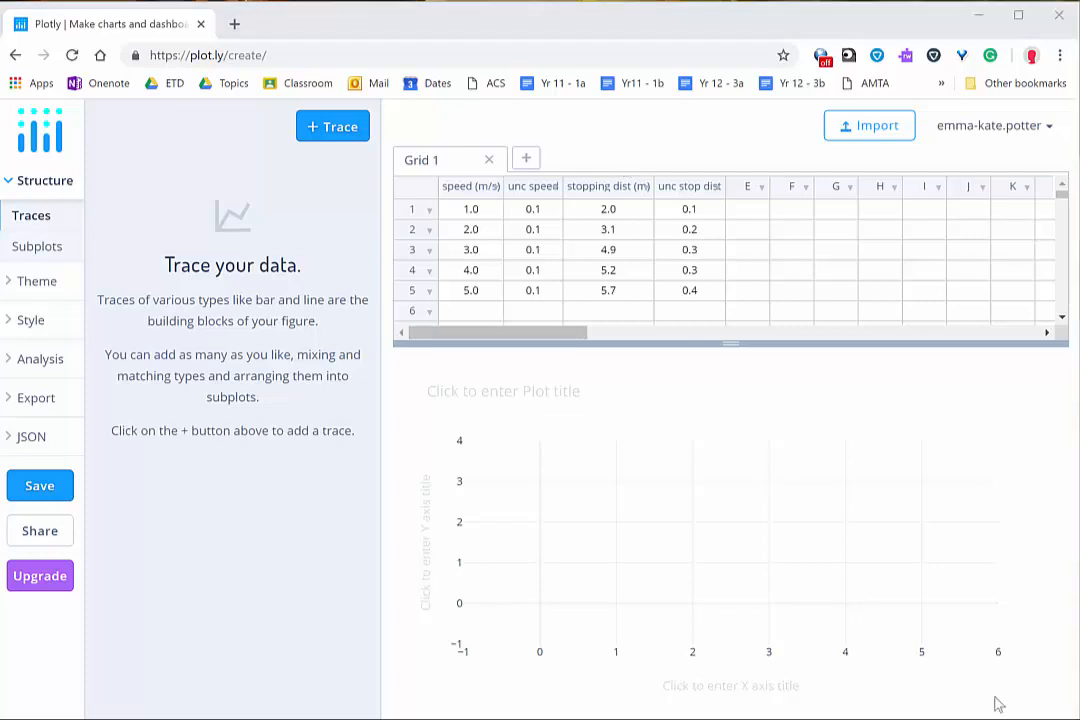
Step: Add a scatter trace with speed (m/s) as the X data and stopping dist (m) as the Y data
{"action": "left_click", "coordinate": [339, 135]}
{"action": "left_click", "coordinate": [339, 135]}
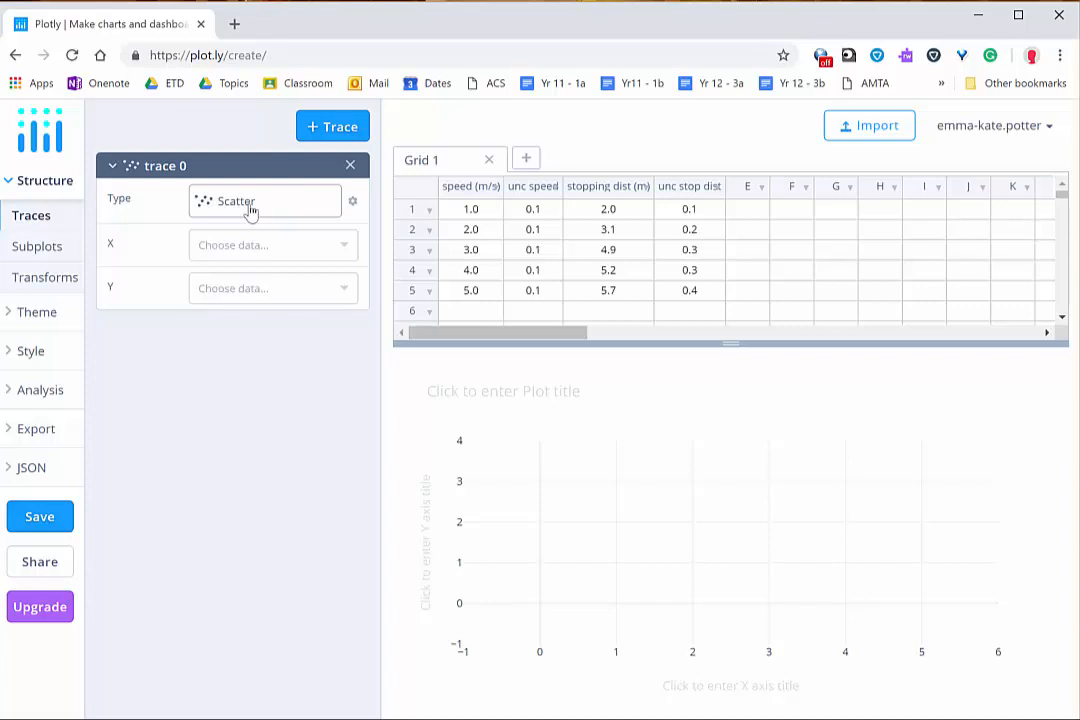
{"action": "left_click", "coordinate": [343, 248]}
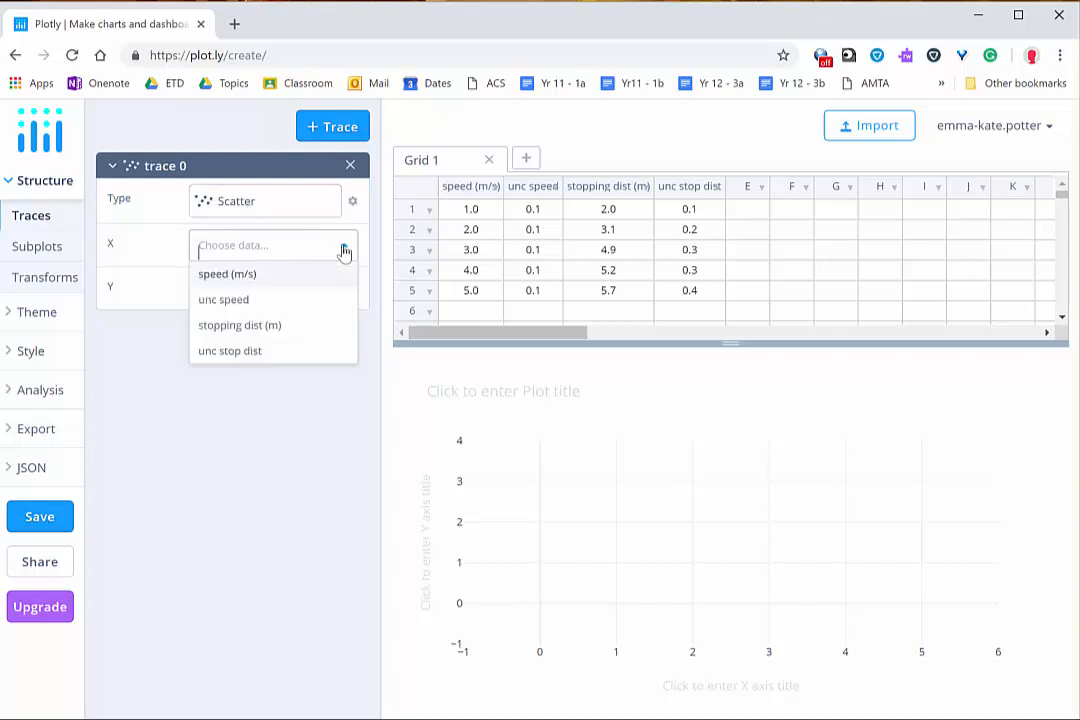
{"action": "left_click", "coordinate": [275, 285]}
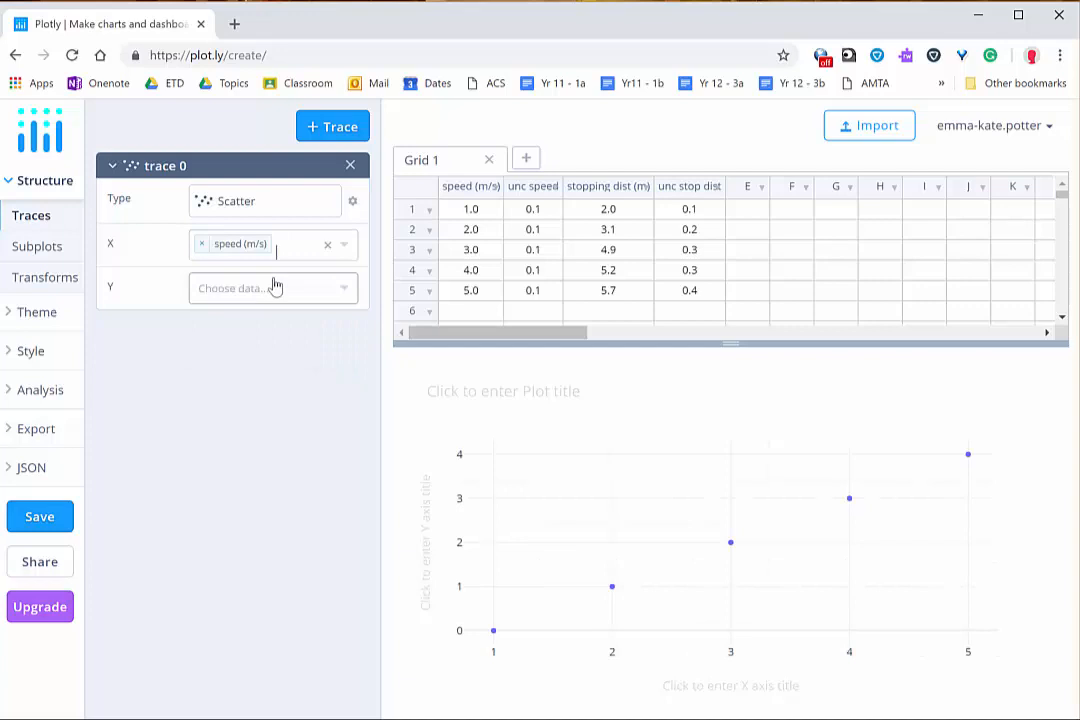
{"action": "left_click", "coordinate": [348, 292]}
{"action": "left_click", "coordinate": [275, 372]}
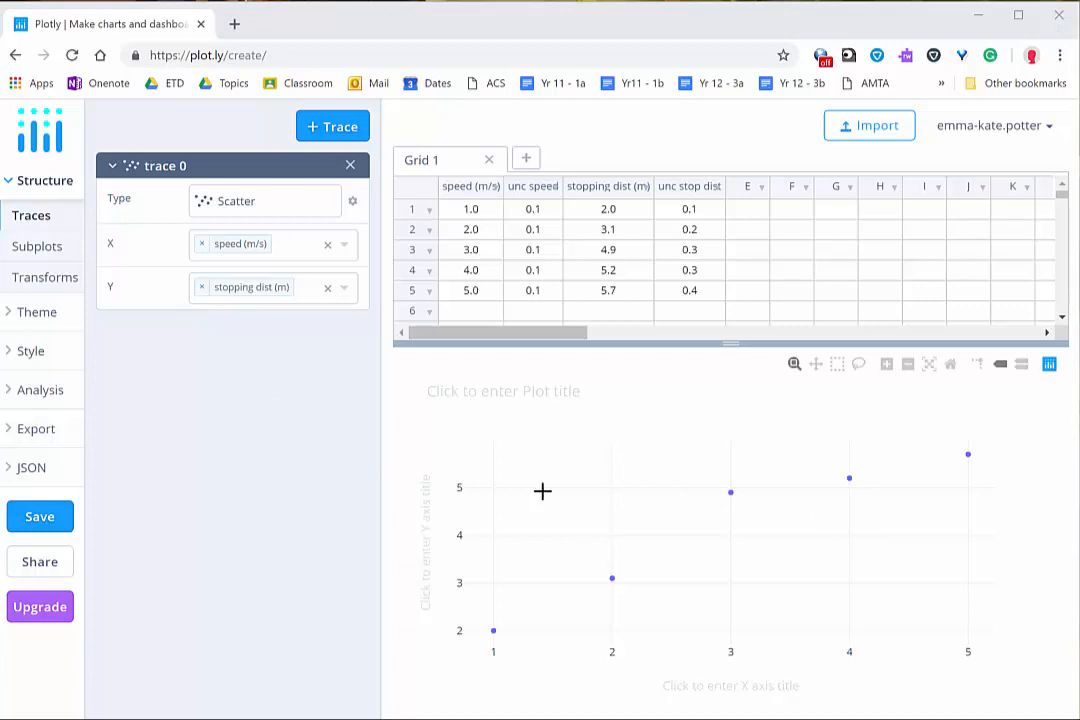
Step: Give the trace symmetric X error bars of the Data error type, using the unc speed column as custom data
{"action": "left_click", "coordinate": [33, 355]}
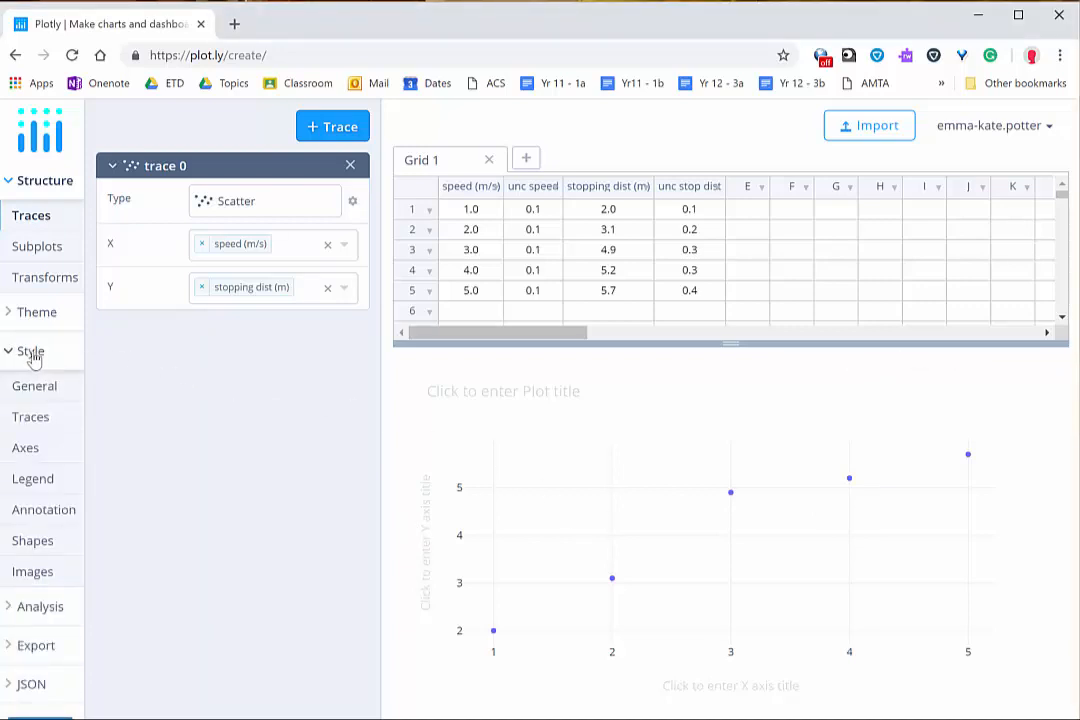
{"action": "left_click", "coordinate": [31, 418]}
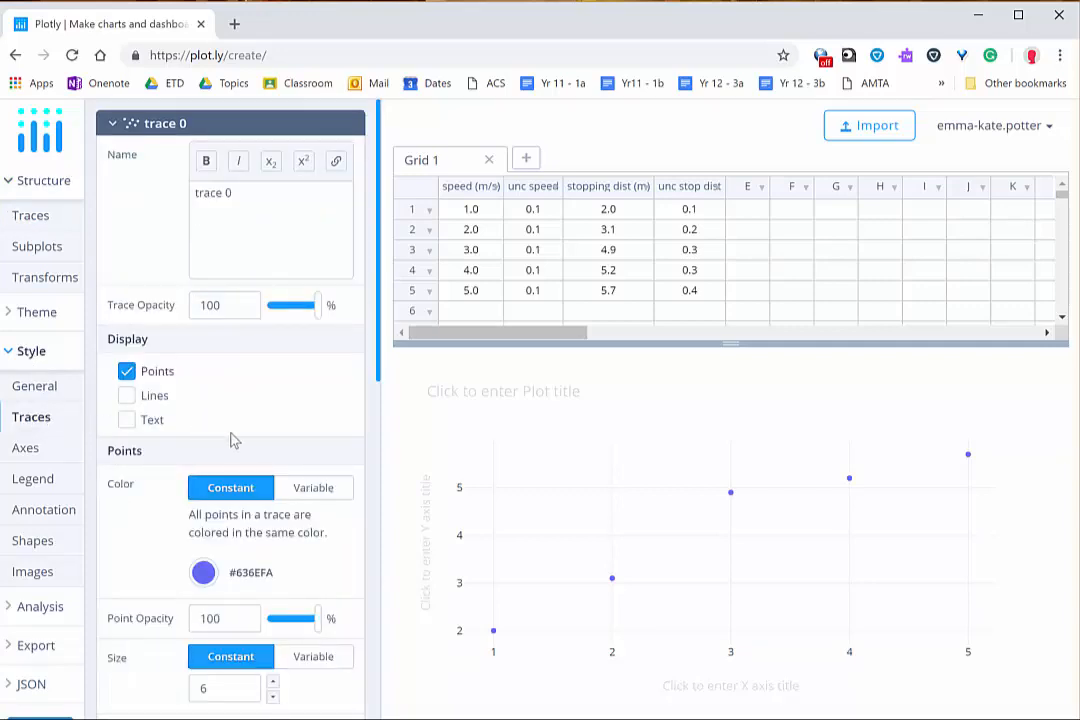
{"action": "scroll", "coordinate": [230, 440], "scroll_direction": "down", "scroll_amount": 7}
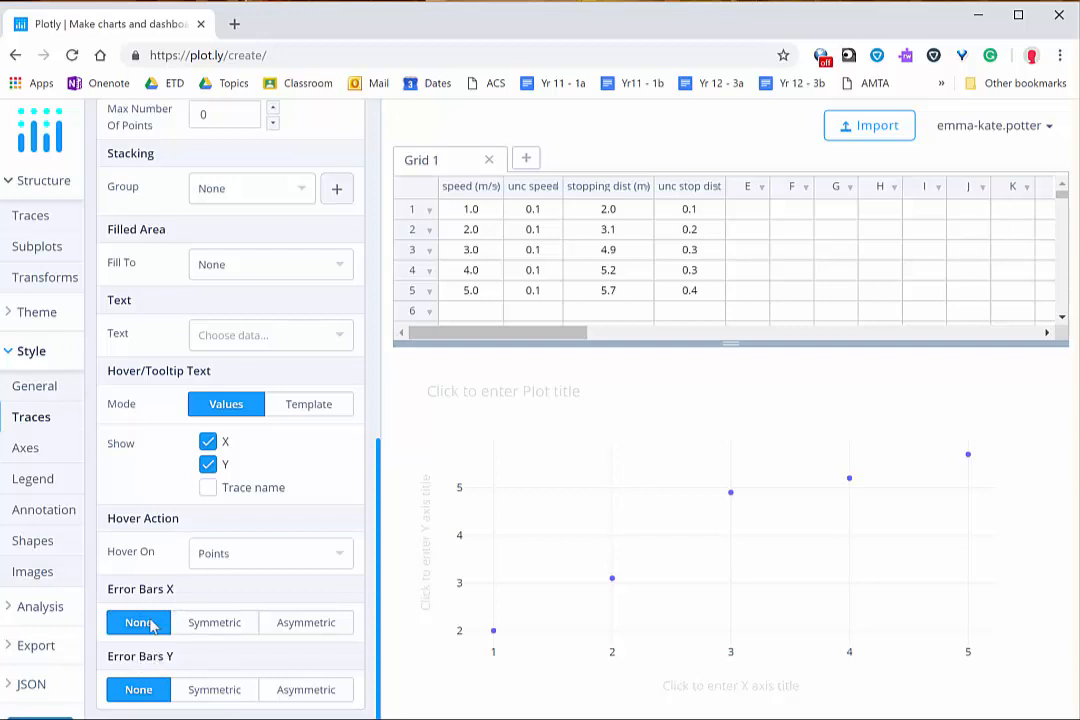
{"action": "left_click", "coordinate": [232, 625]}
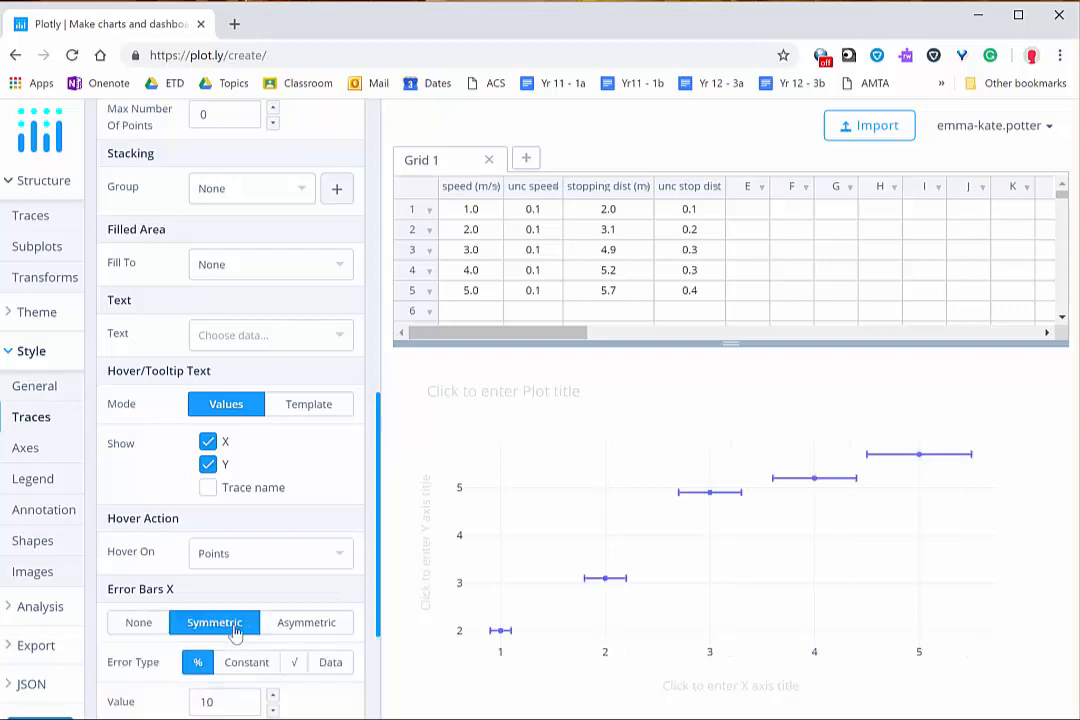
{"action": "scroll", "coordinate": [234, 632], "scroll_direction": "down", "scroll_amount": 2}
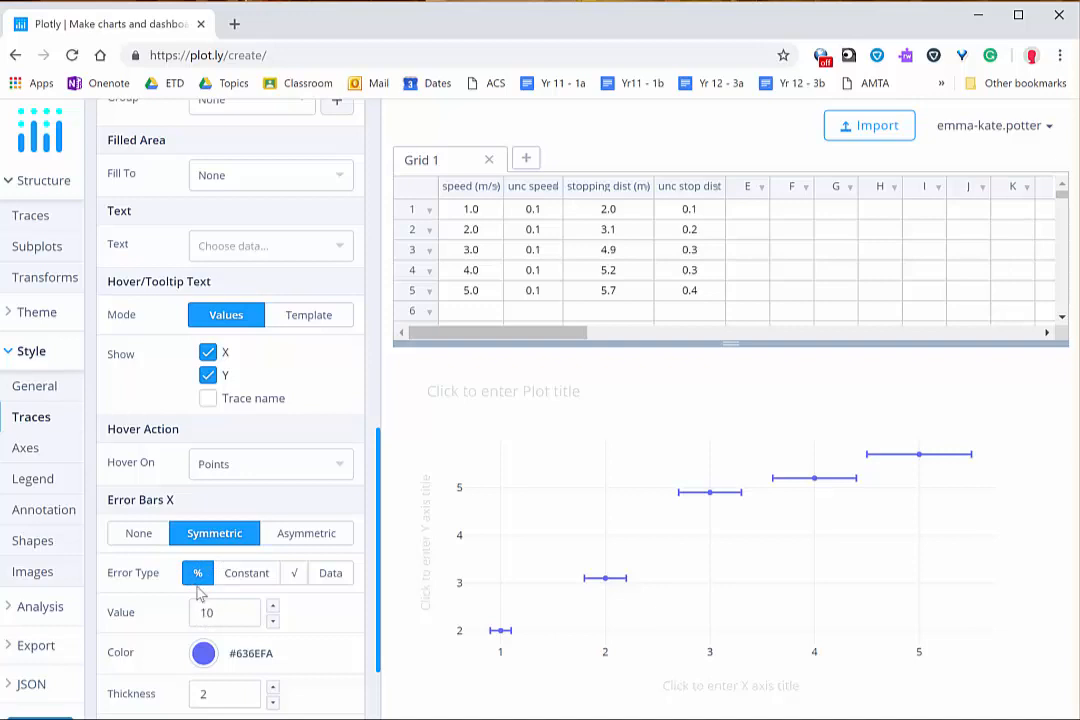
{"action": "left_click", "coordinate": [331, 578]}
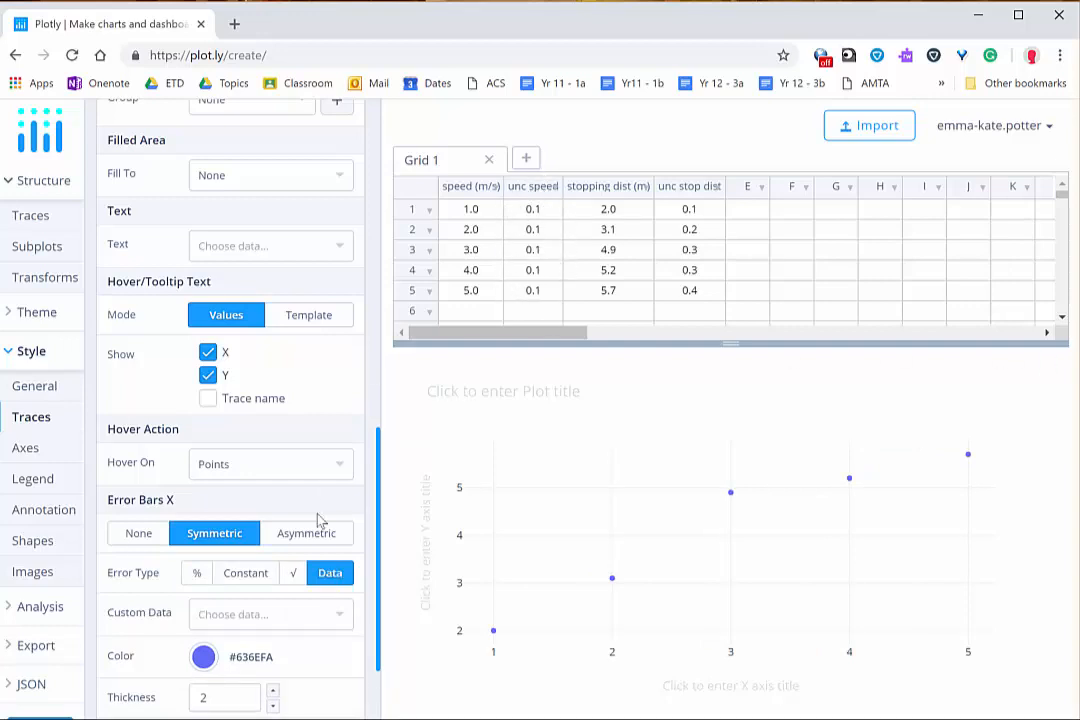
{"action": "left_click", "coordinate": [339, 618]}
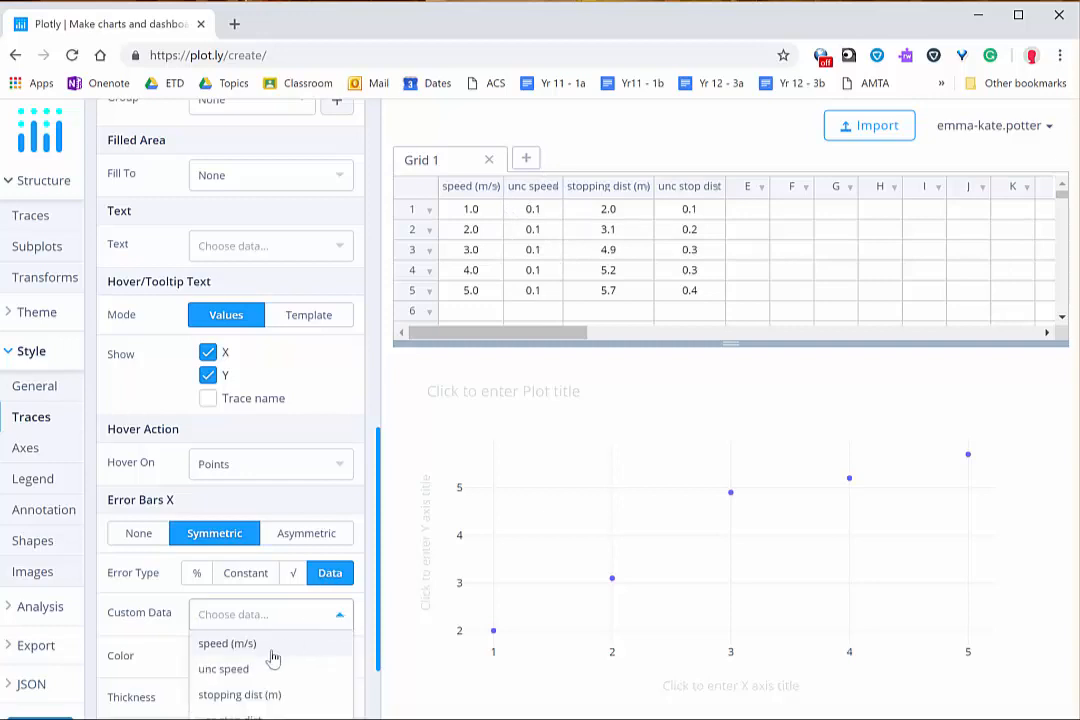
{"action": "left_click", "coordinate": [240, 670]}
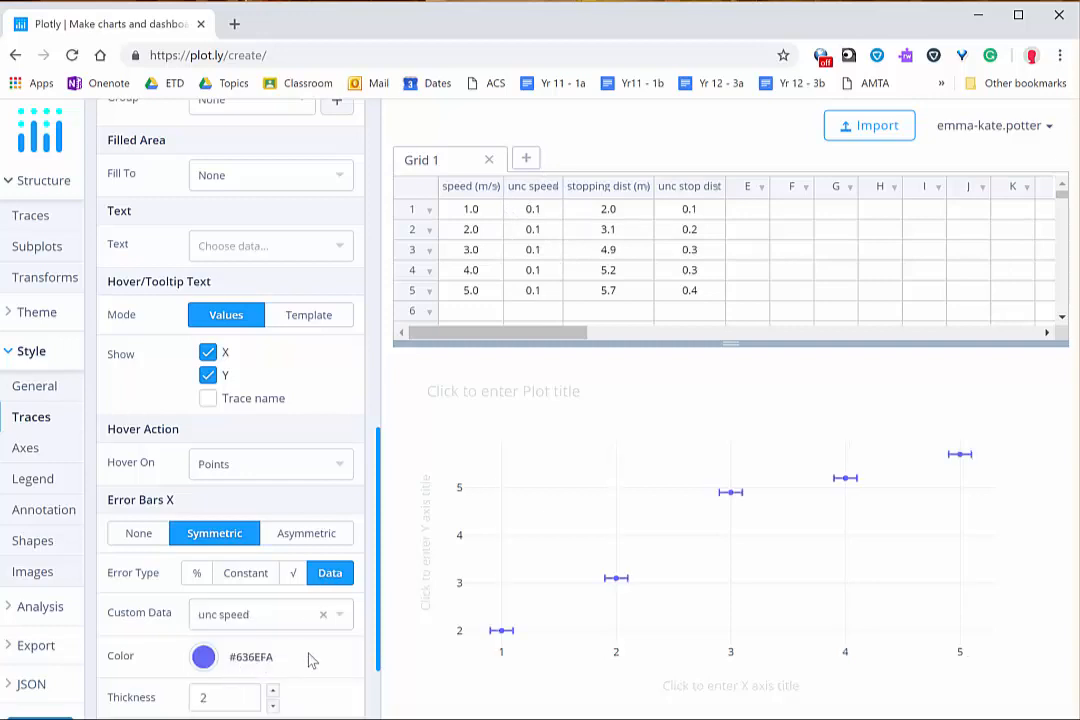
Step: Give the trace symmetric Y error bars of the Data error type, using the unc stop dist column as custom data
{"action": "scroll", "coordinate": [311, 659], "scroll_direction": "down", "scroll_amount": 1}
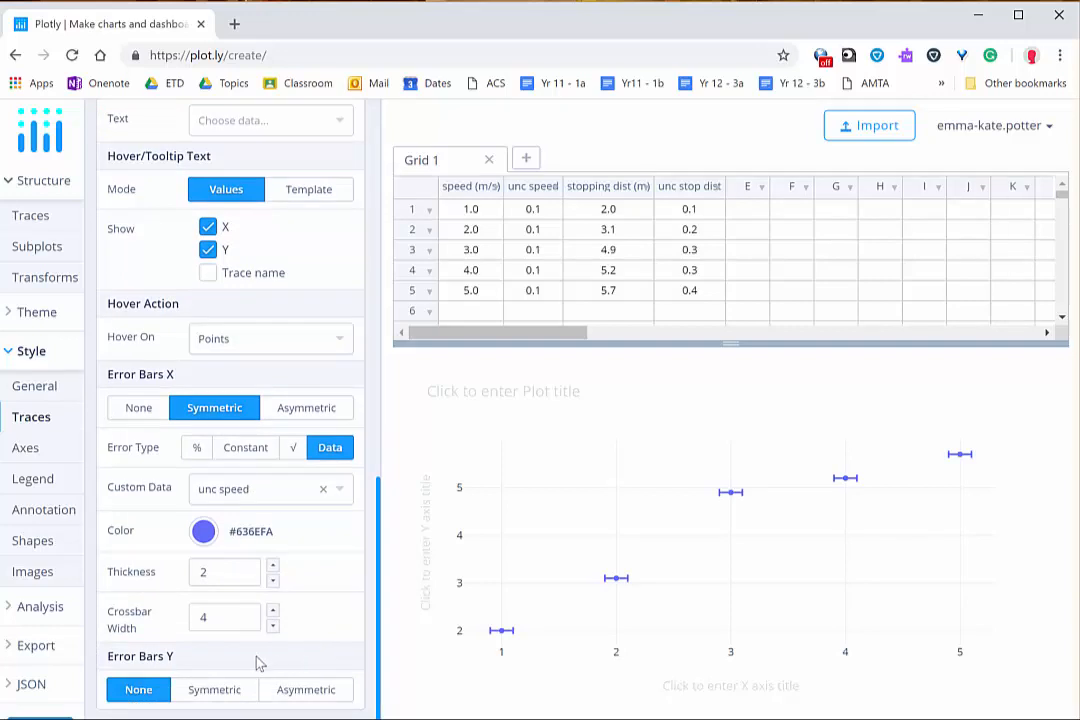
{"action": "left_click", "coordinate": [212, 690]}
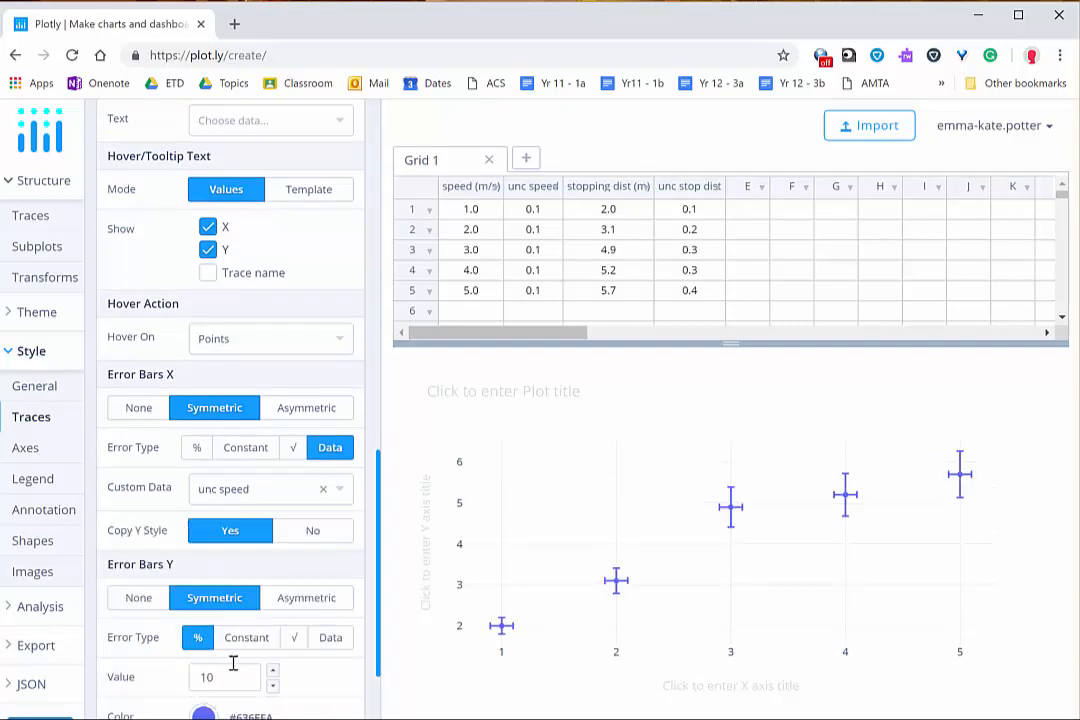
{"action": "scroll", "coordinate": [289, 656], "scroll_direction": "down", "scroll_amount": 1}
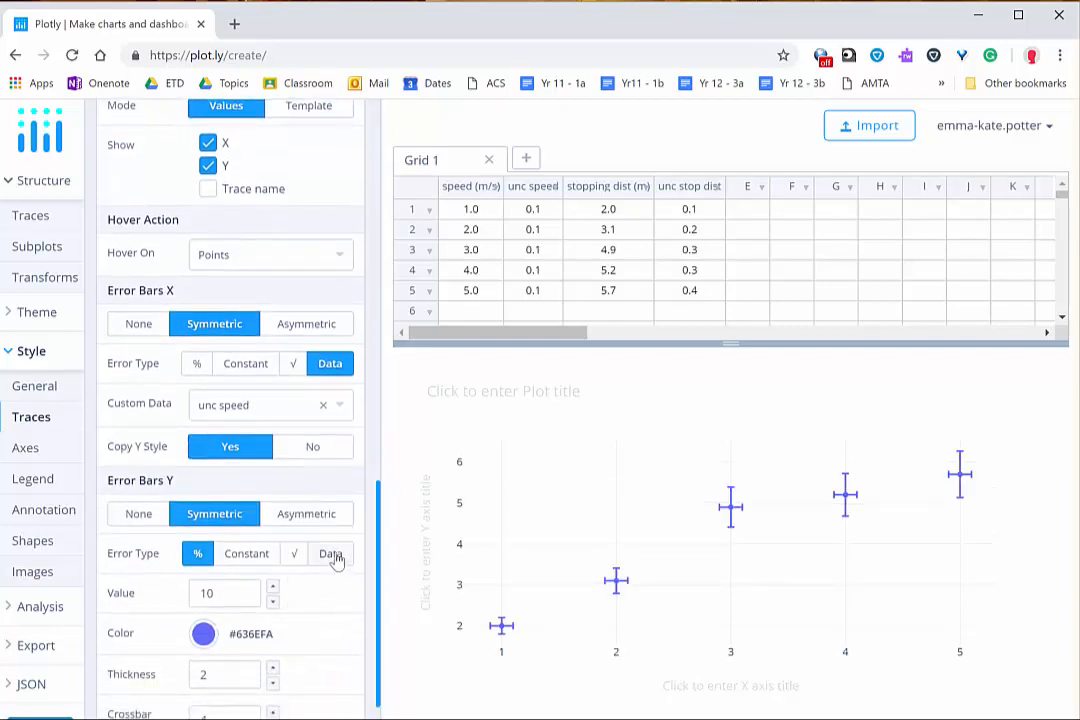
{"action": "left_click", "coordinate": [334, 556]}
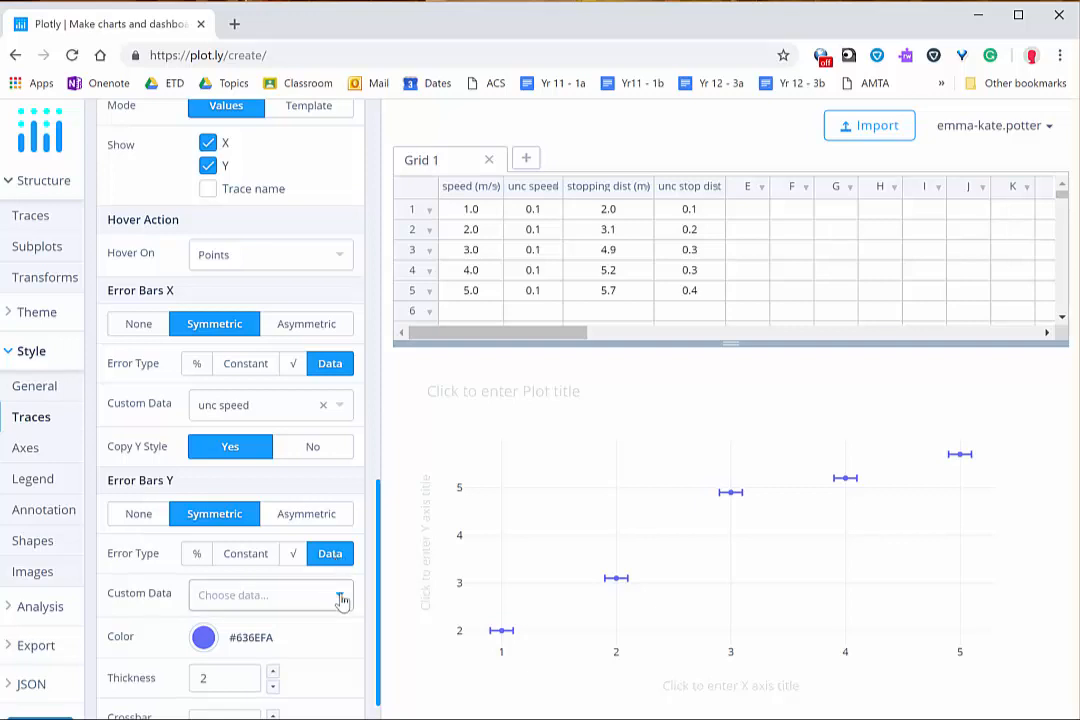
{"action": "left_click", "coordinate": [340, 597]}
{"action": "left_click", "coordinate": [259, 704]}
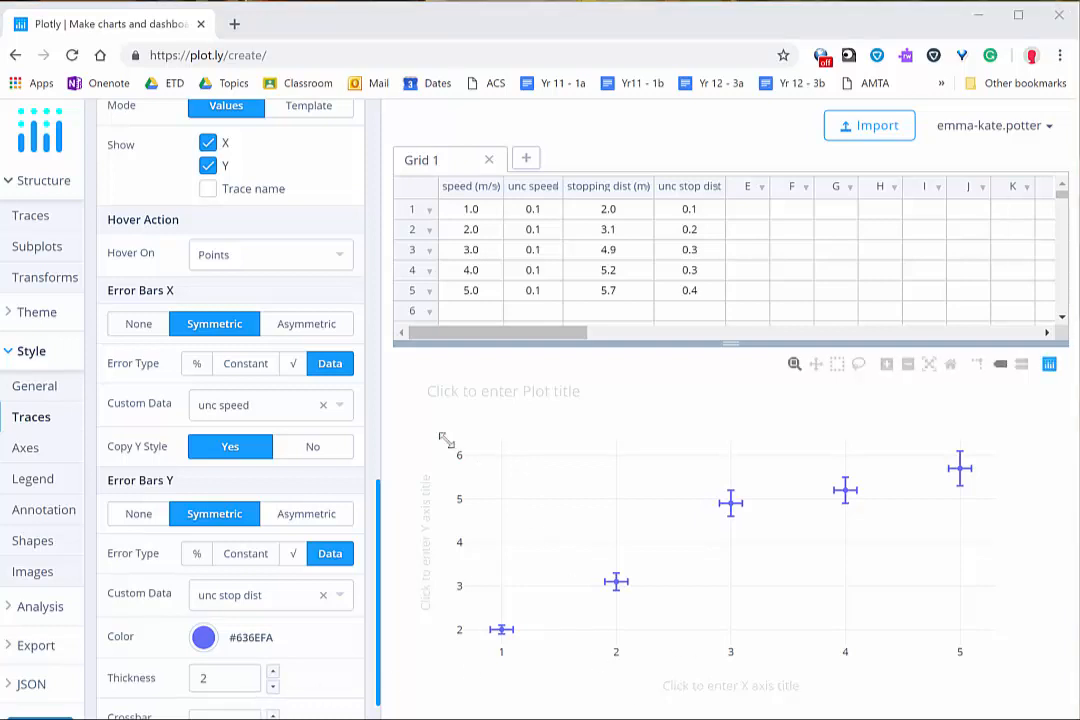
Step: Add a curve fit to trace 0 with the Linear family function and run it
{"action": "left_click", "coordinate": [14, 358]}
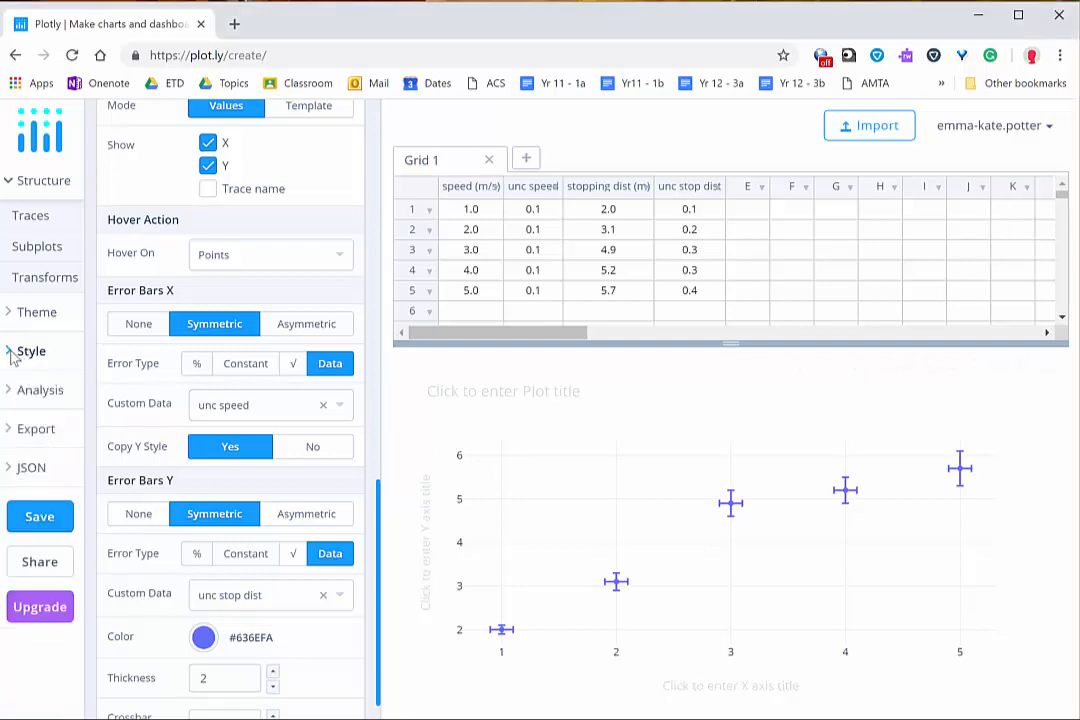
{"action": "left_click", "coordinate": [40, 392]}
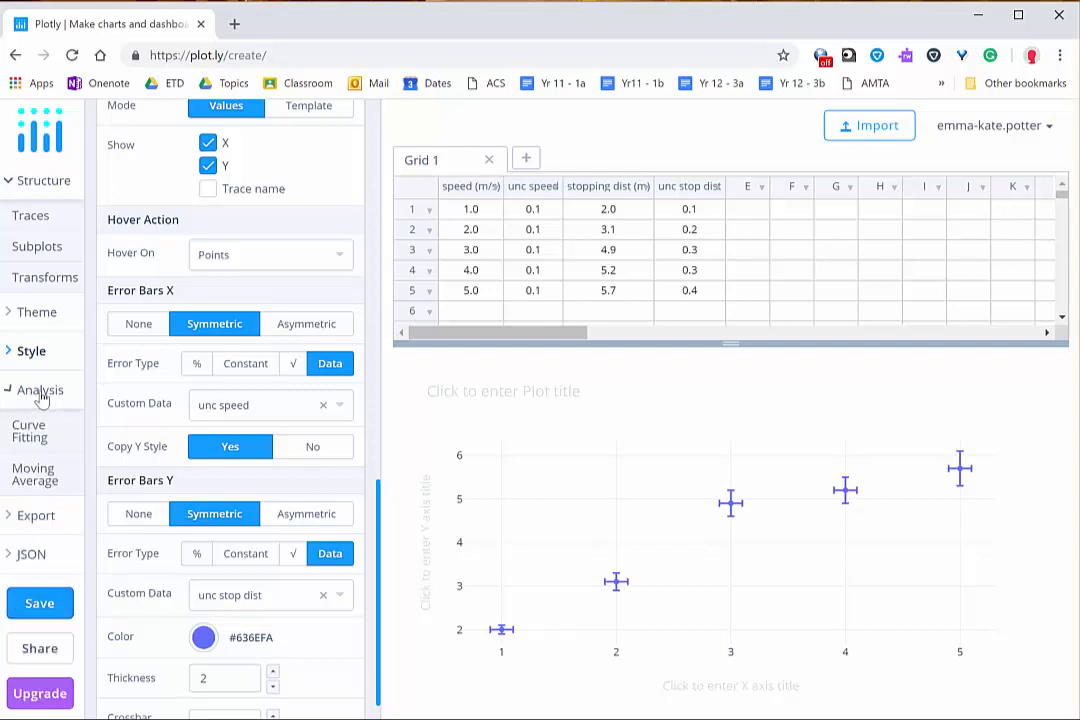
{"action": "left_click", "coordinate": [28, 432]}
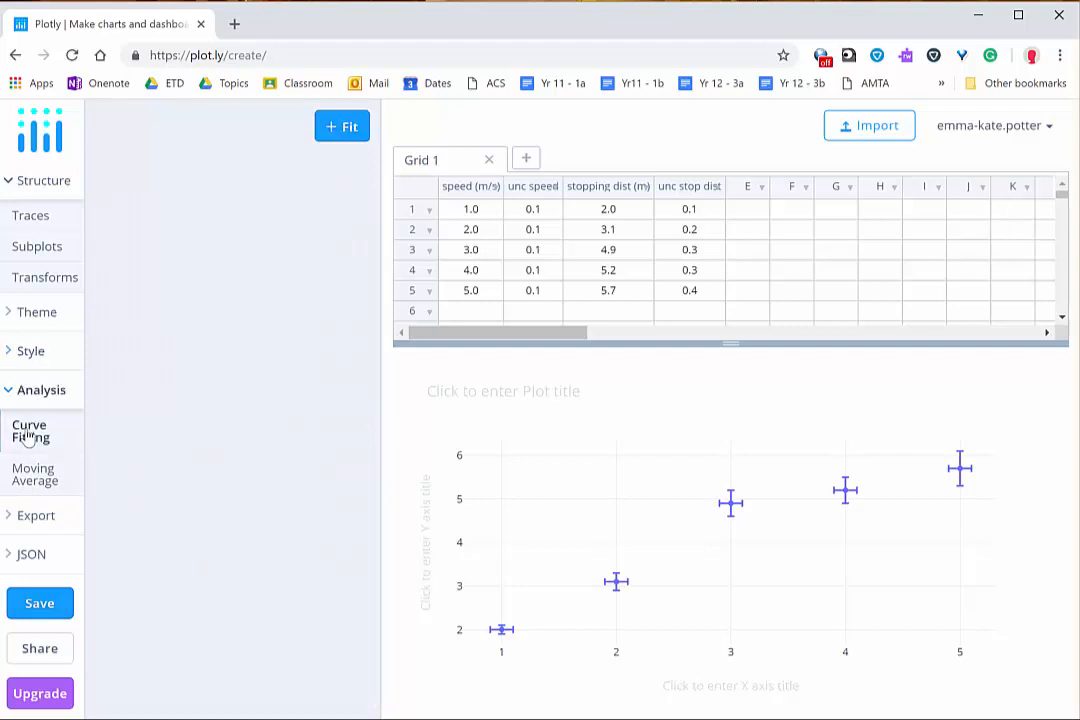
{"action": "left_click", "coordinate": [345, 127]}
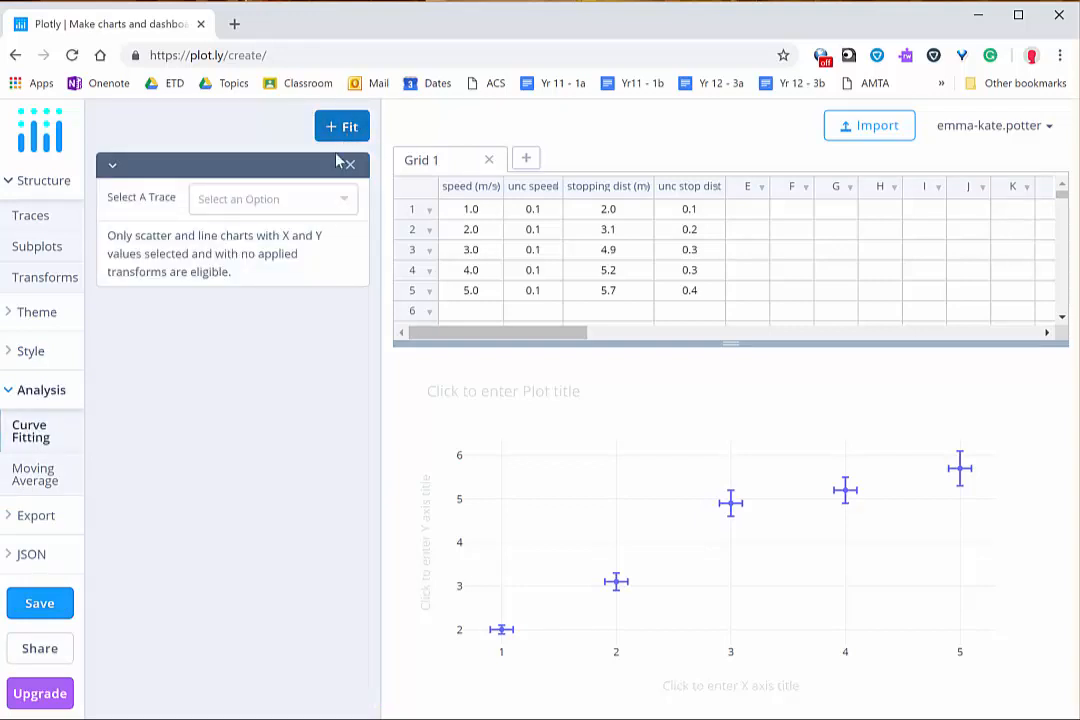
{"action": "left_click", "coordinate": [305, 203]}
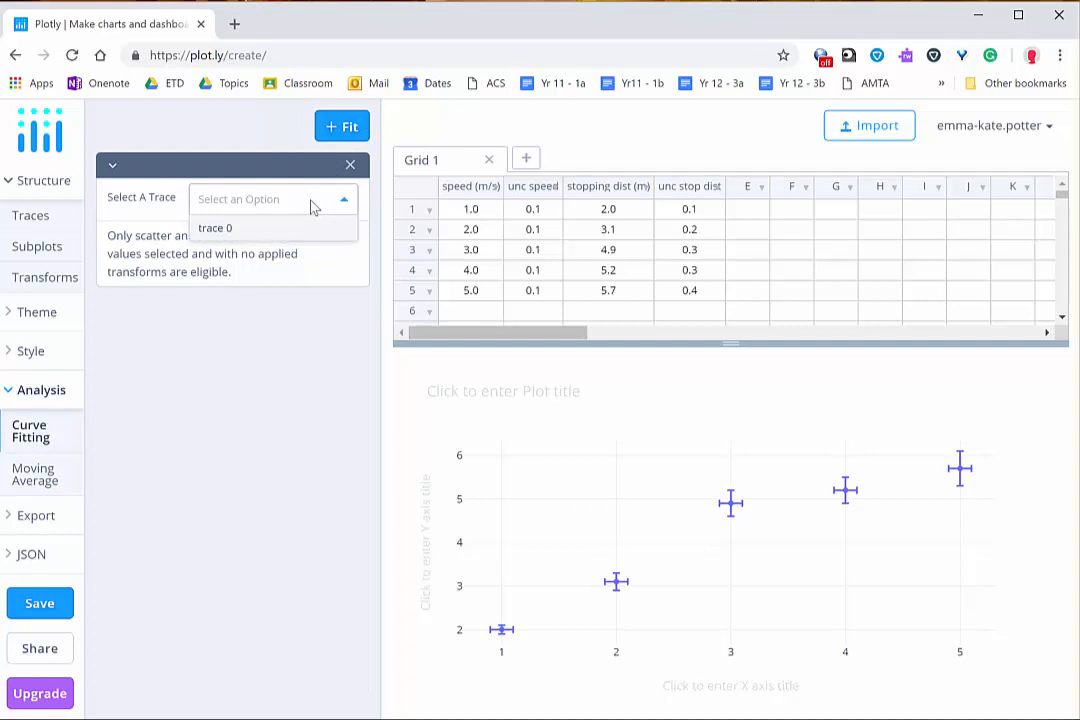
{"action": "left_click", "coordinate": [264, 230]}
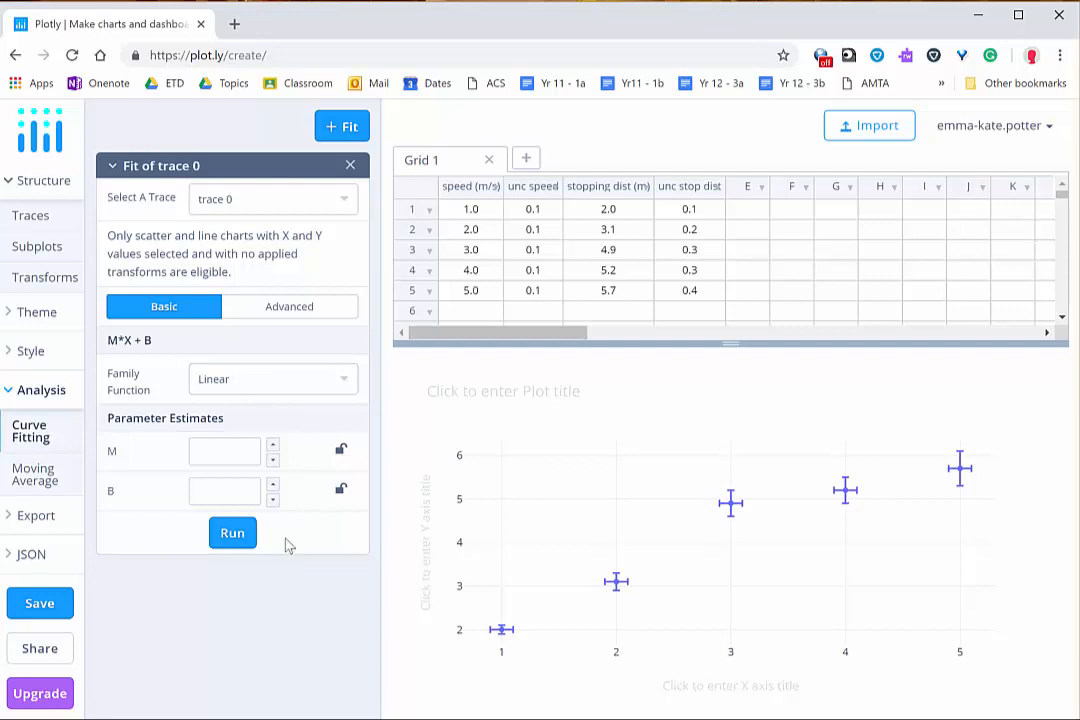
{"action": "left_click", "coordinate": [232, 536]}
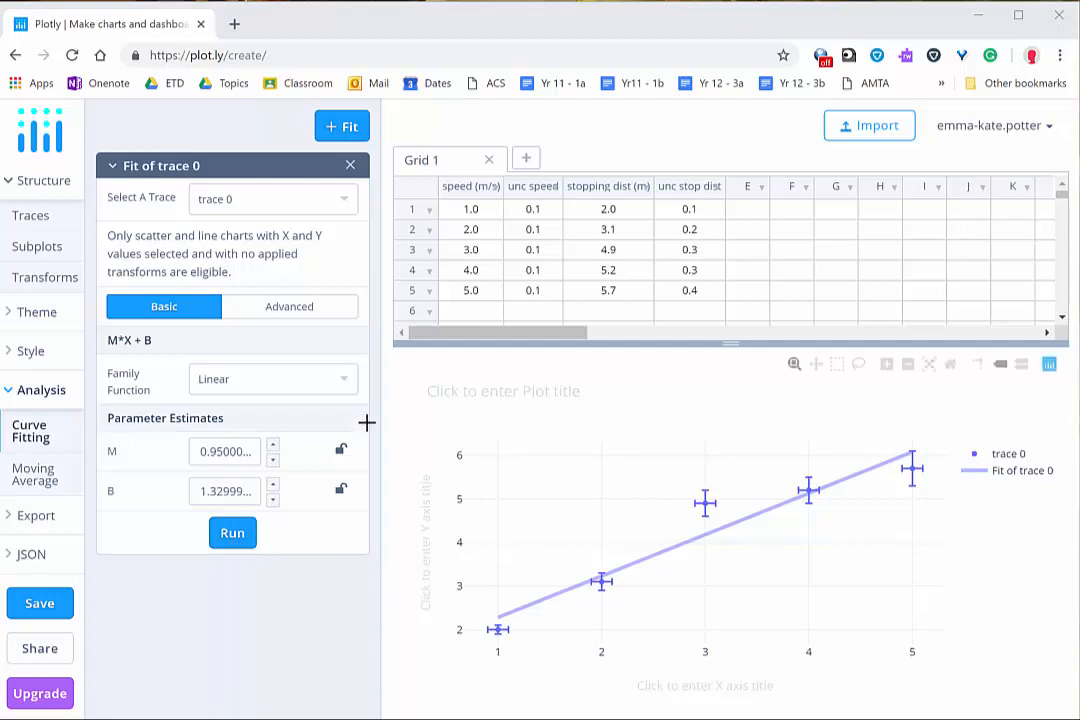
Step: In the fit's advanced settings, set the display range to X Min 0 and X Max 5, and rerun the fit
{"action": "left_click", "coordinate": [295, 315]}
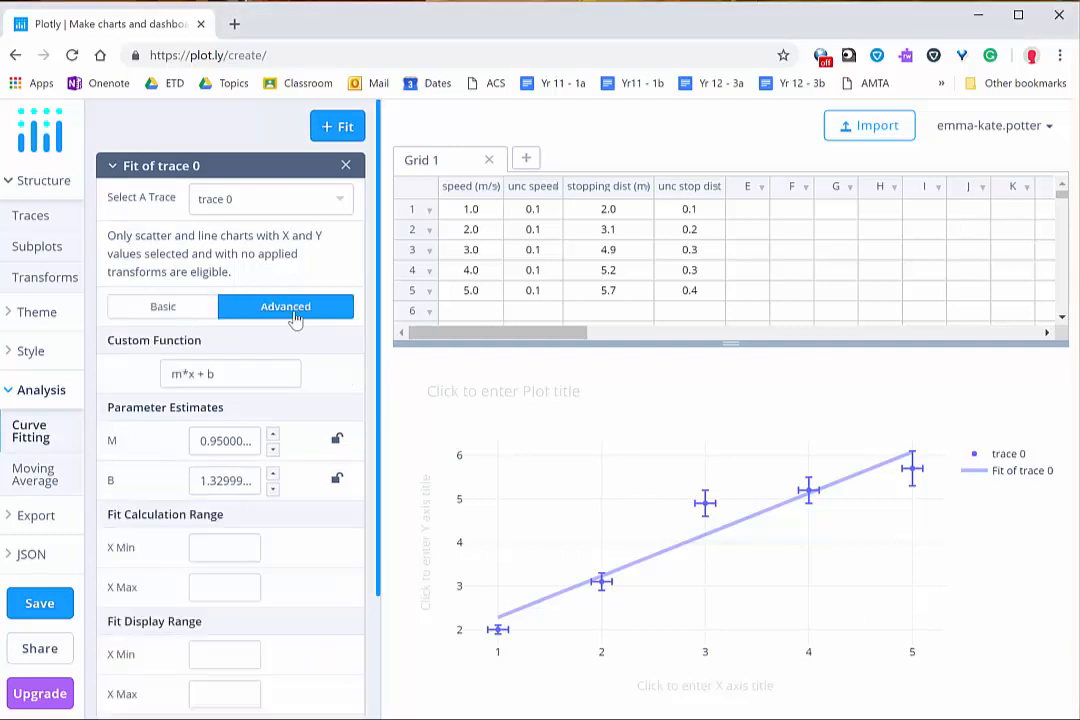
{"action": "scroll", "coordinate": [168, 566], "scroll_direction": "down", "scroll_amount": 1}
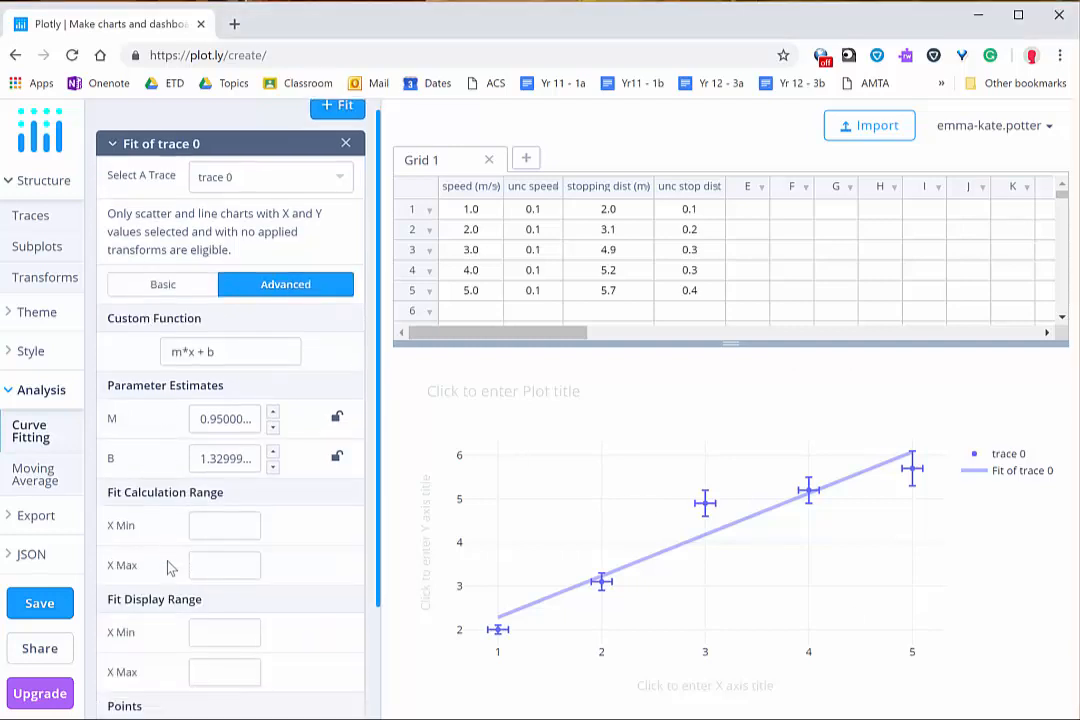
{"action": "scroll", "coordinate": [168, 566], "scroll_direction": "down", "scroll_amount": 1}
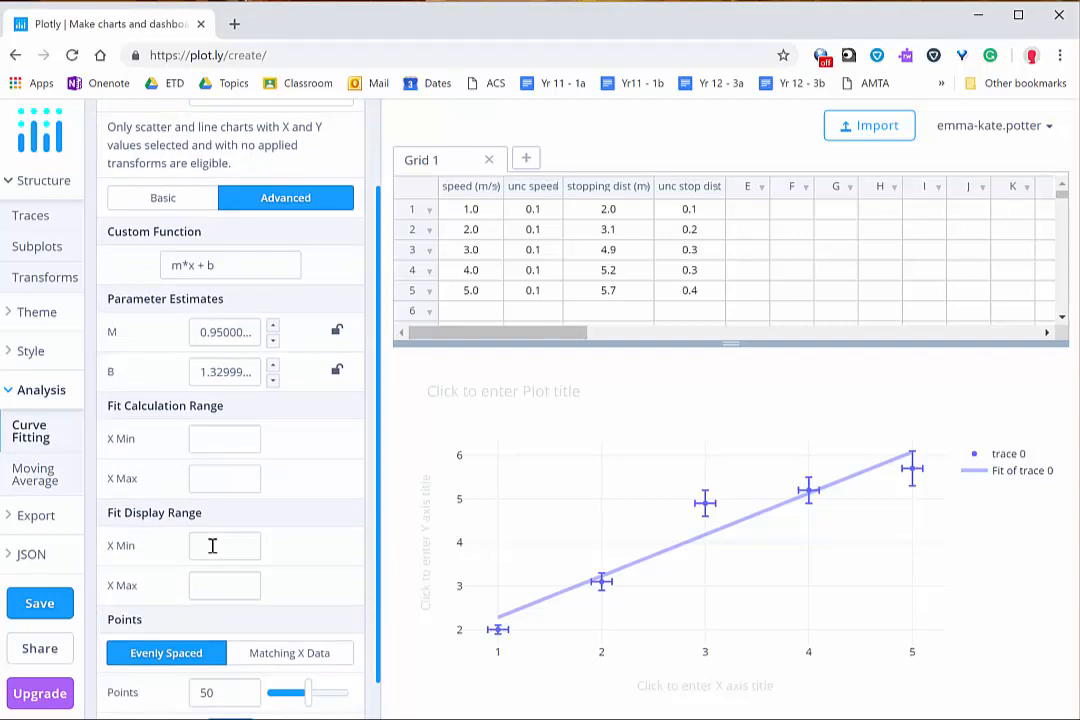
{"action": "left_click", "coordinate": [212, 546]}
{"action": "type", "text": "0"}
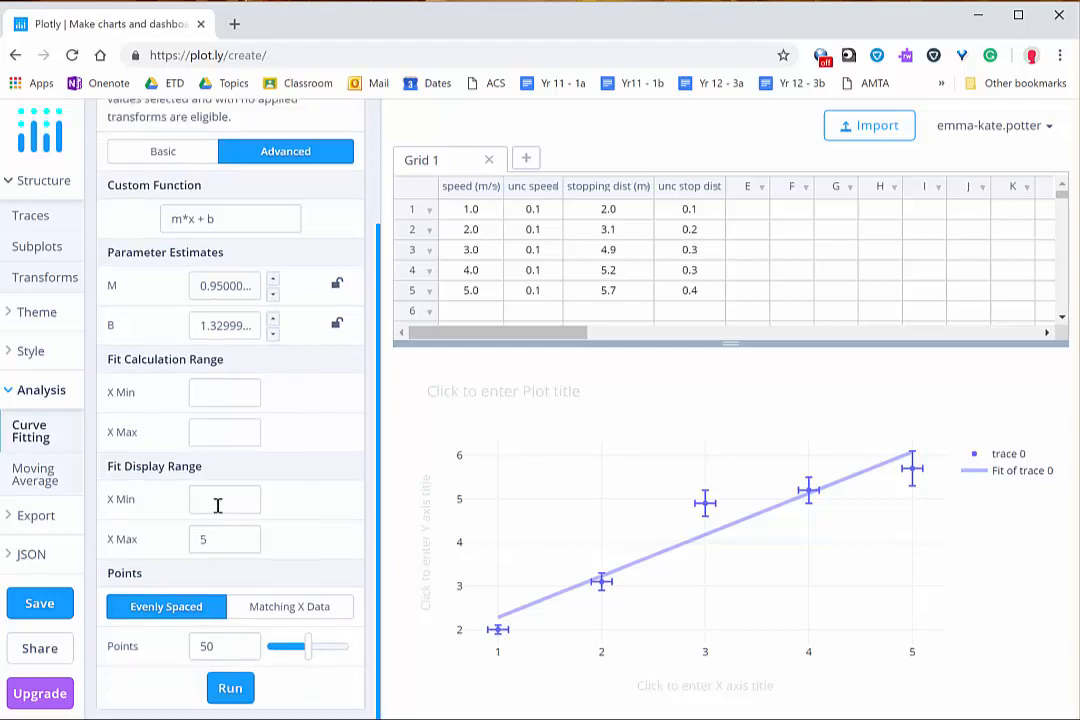
{"action": "double_click", "coordinate": [207, 550]}
{"action": "left_click", "coordinate": [207, 548]}
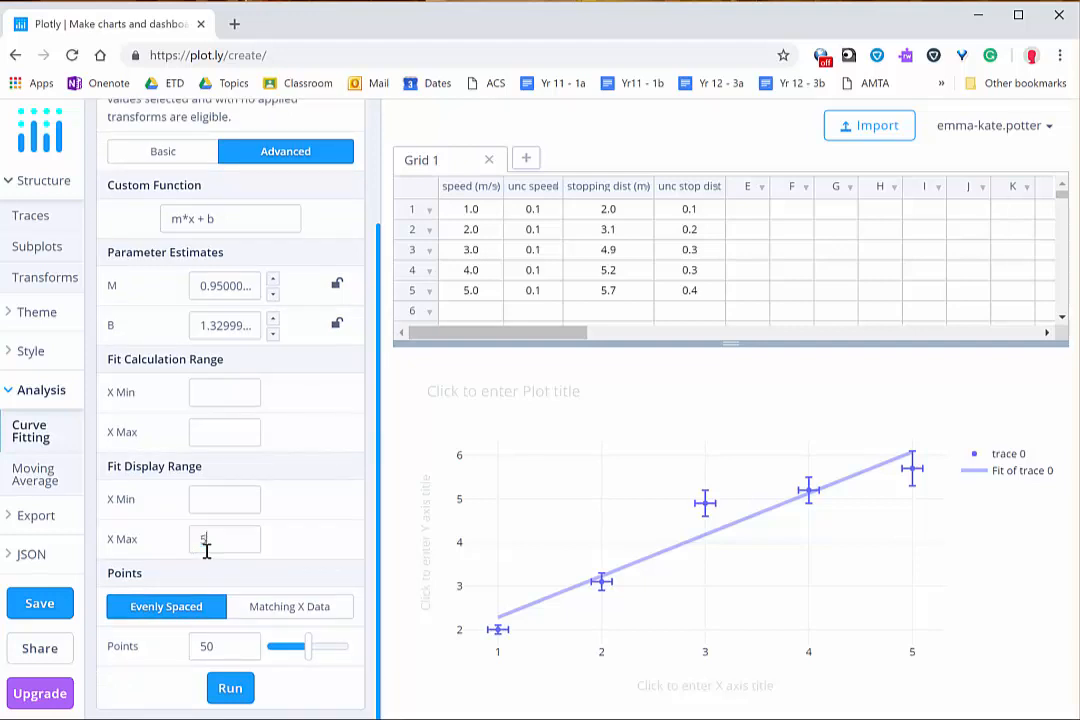
{"action": "left_click", "coordinate": [211, 497]}
{"action": "type", "text": "0"}
{"action": "left_click", "coordinate": [233, 699]}
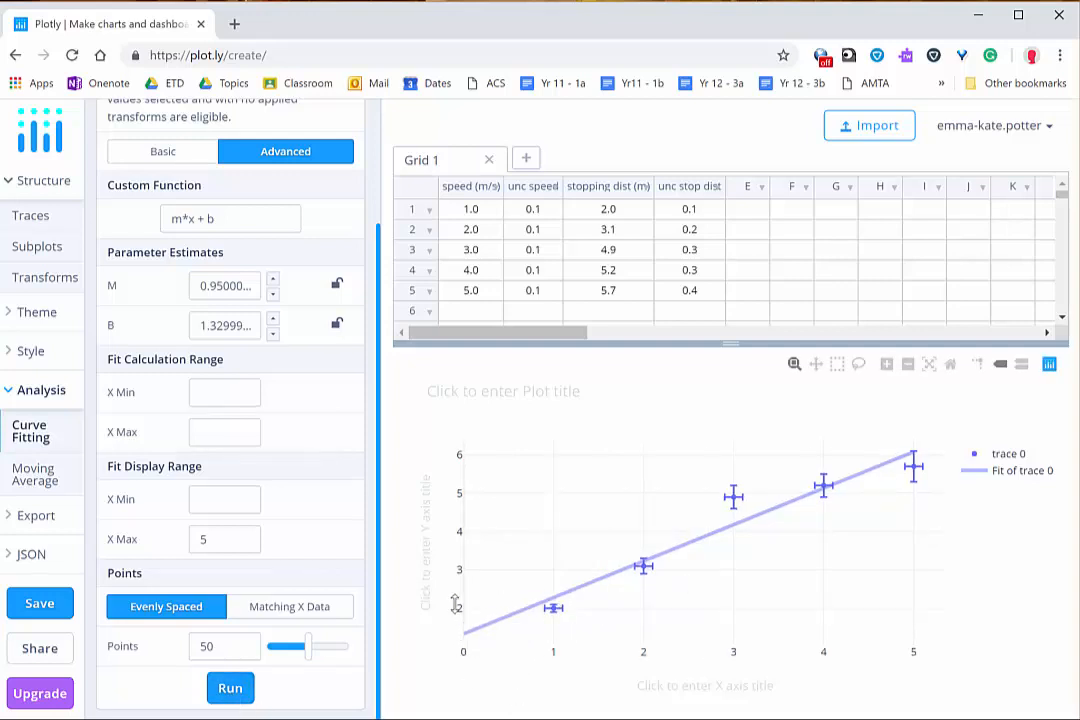
Step: Adjust the chart's Y axis range to start at 0 and extend past 6, covering all data points and error bars
{"action": "left_click_drag", "start_coordinate": [455, 604], "coordinate": [457, 560]}
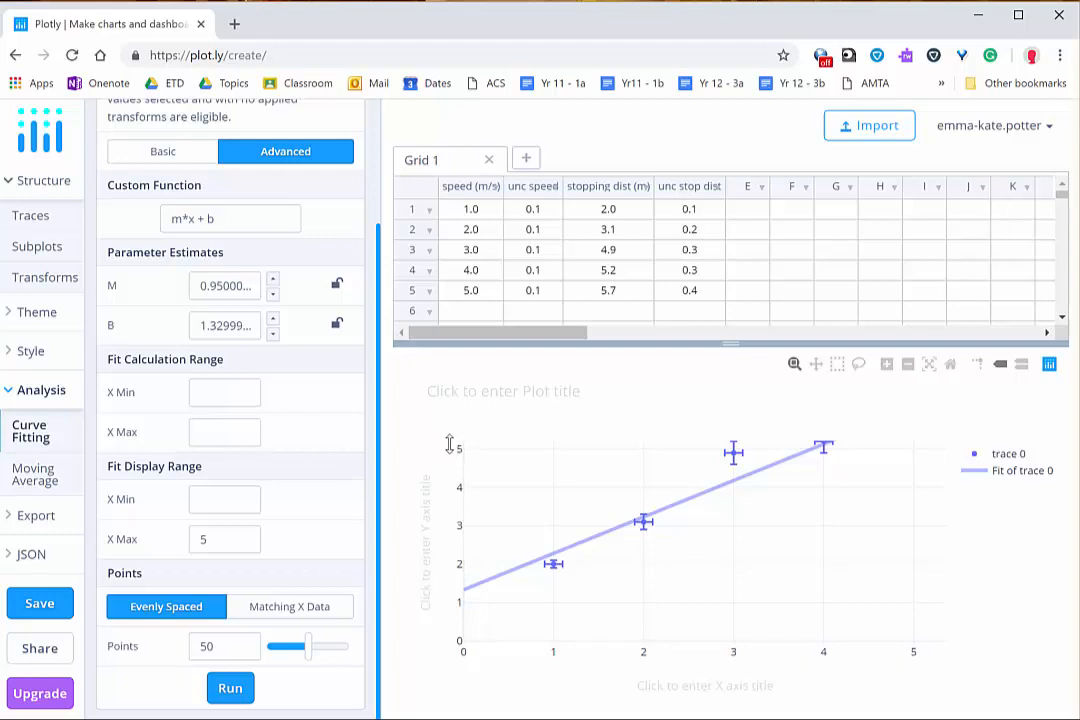
{"action": "left_click_drag", "start_coordinate": [450, 445], "coordinate": [447, 495]}
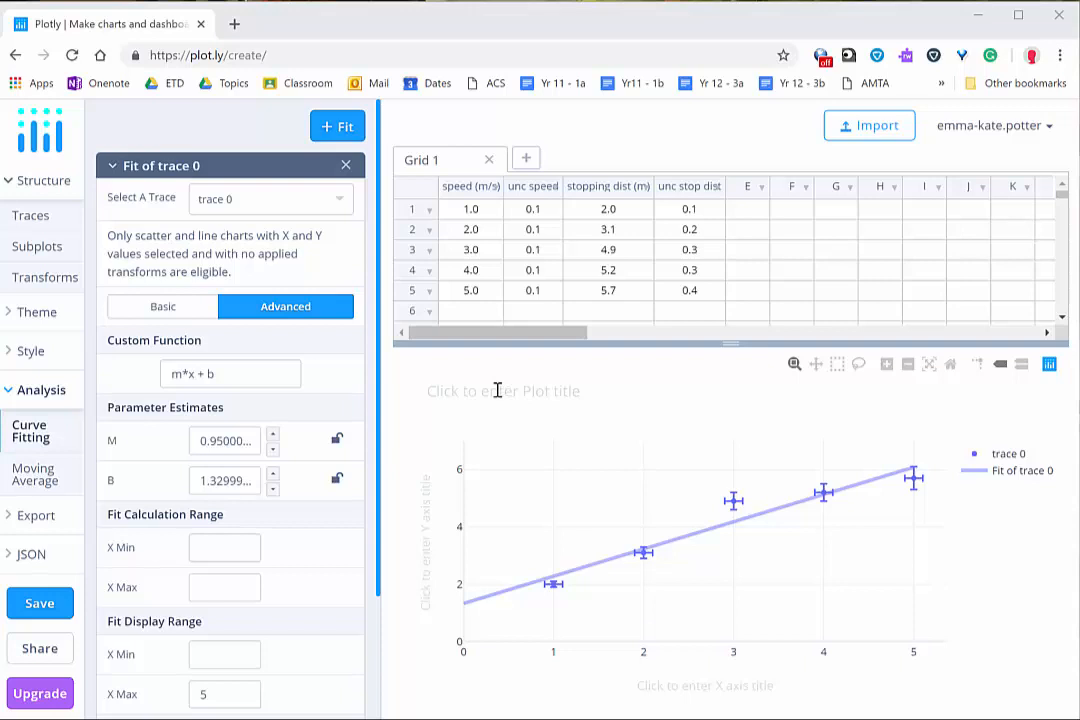
Step: Title the plot "stopping distance as a function of speed", the Y axis "stopping distance (m)" and the X axis "speed (m/s)"
{"action": "left_click", "coordinate": [497, 390]}
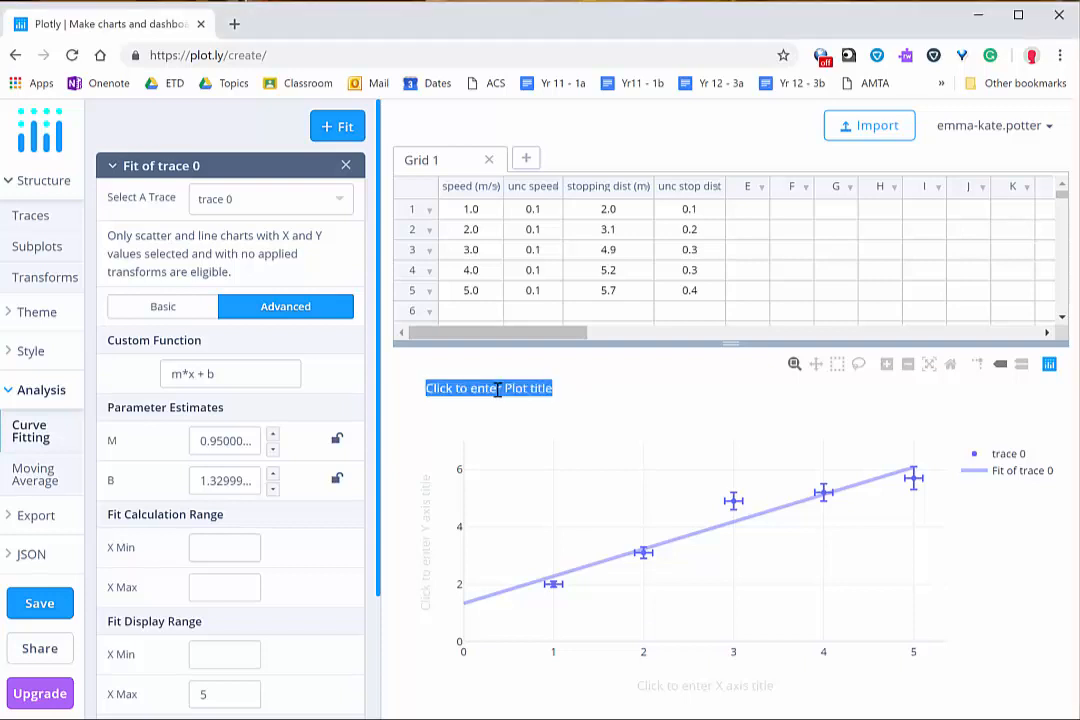
{"action": "type", "text": "stopping distance as a function of speed"}
{"action": "left_click", "coordinate": [427, 517]}
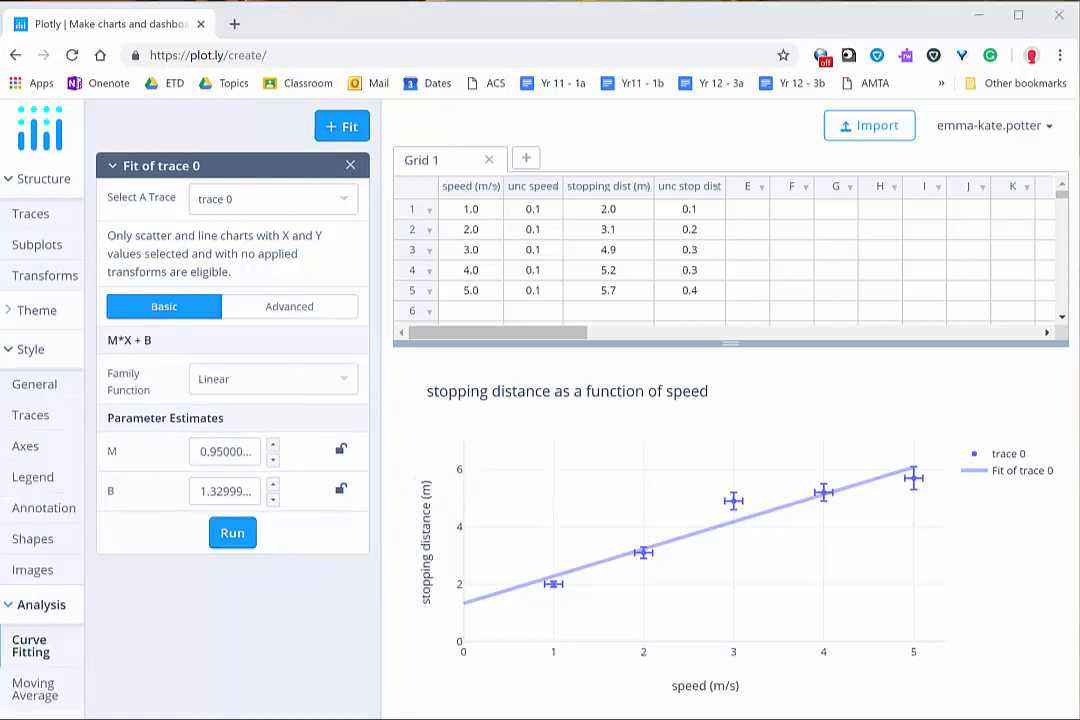
Step: Hide the chart's legend and reopen the curve fitting settings for trace 0
{"action": "left_click", "coordinate": [35, 489]}
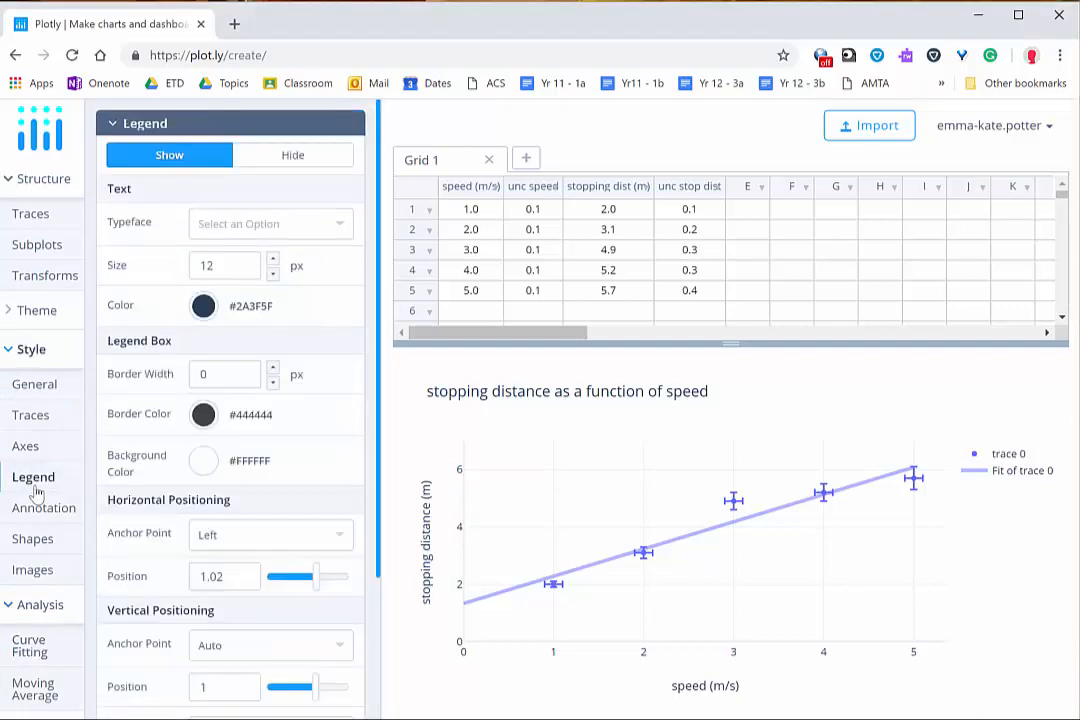
{"action": "left_click", "coordinate": [287, 160]}
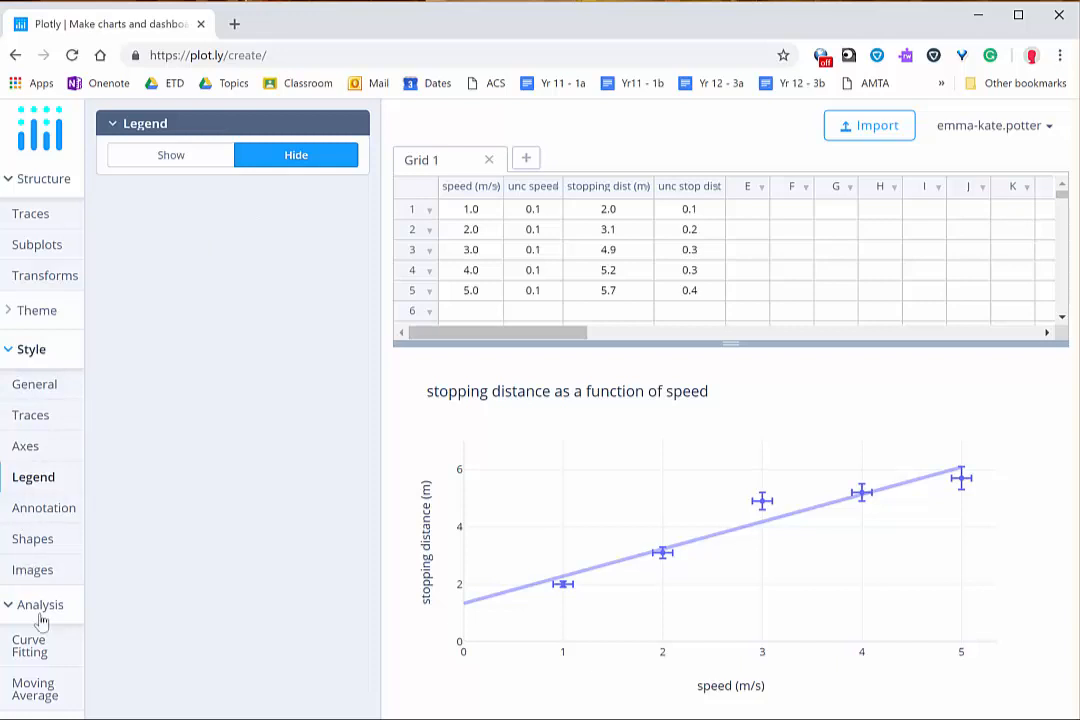
{"action": "scroll", "coordinate": [41, 622], "scroll_direction": "down", "scroll_amount": 1}
{"action": "left_click", "coordinate": [30, 557]}
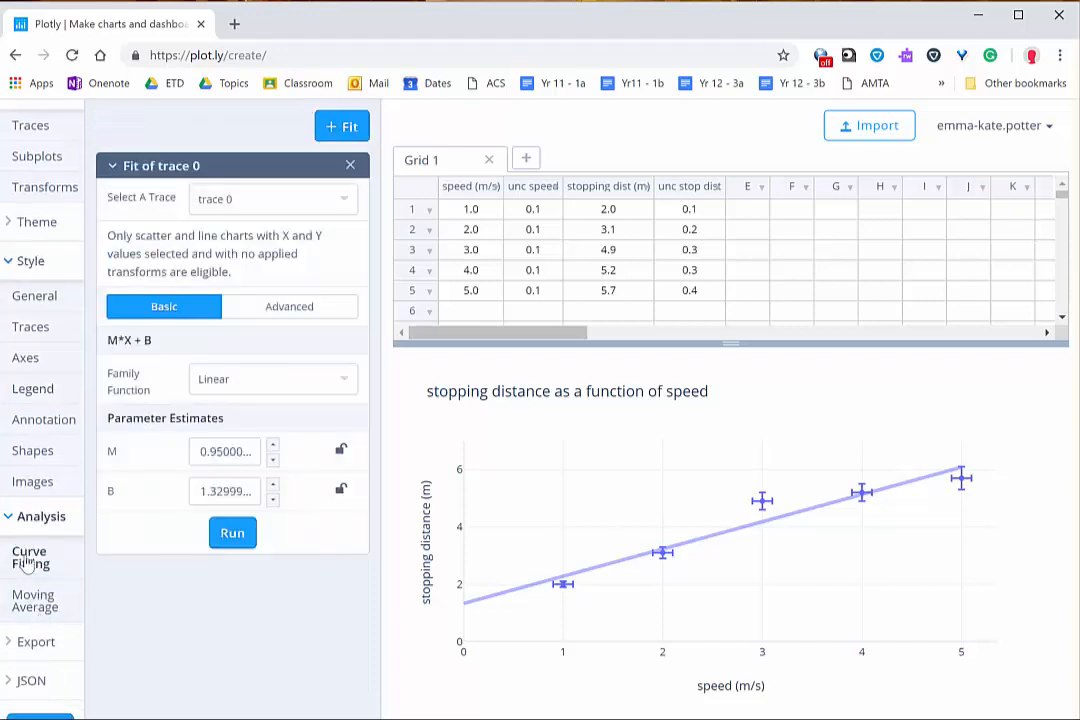